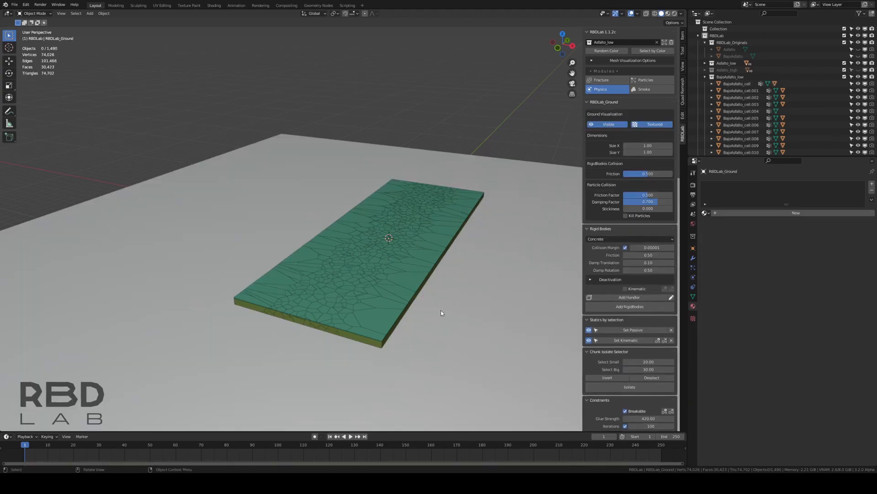
Add a basic RBDLab ground beneath the fractured slabs, check its contact from the front, and hide it
{"action": "middle_click_drag", "start_coordinate": [441, 310], "coordinate": [451, 303]}
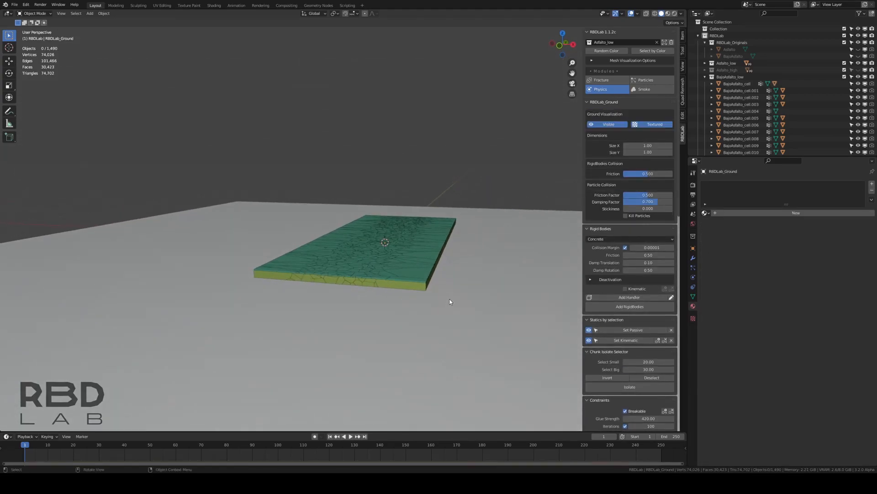
{"action": "key", "text": "KP_1"}
{"action": "scroll", "coordinate": [453, 300], "scroll_direction": "up", "scroll_amount": 6}
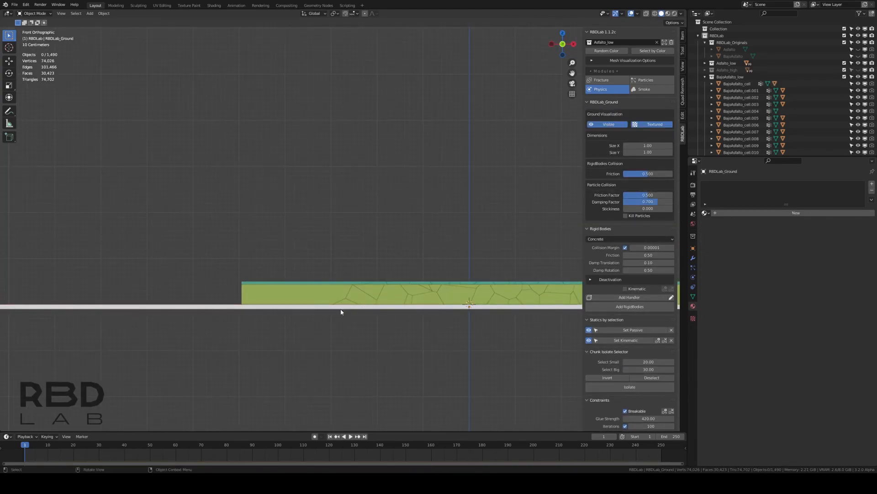
{"action": "scroll", "coordinate": [491, 310], "scroll_direction": "down", "scroll_amount": 2}
{"action": "middle_click_drag", "start_coordinate": [515, 276], "coordinate": [537, 198]}
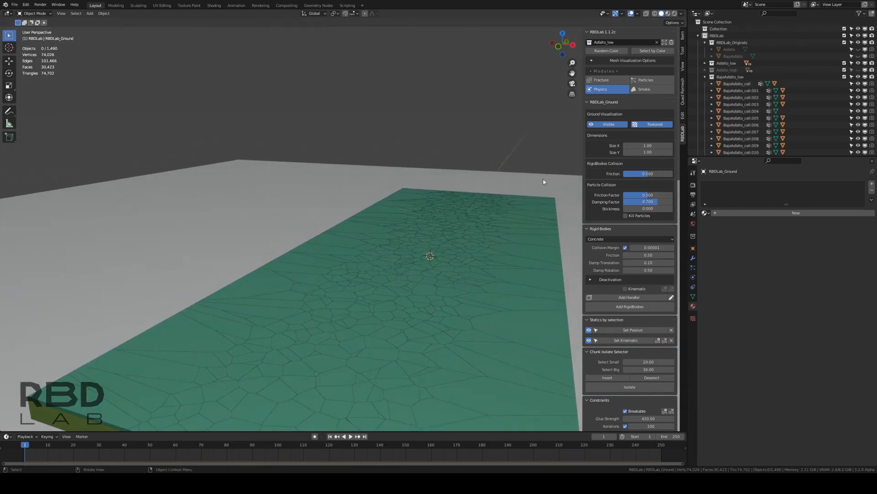
{"action": "left_click", "coordinate": [615, 126]}
{"action": "left_click", "coordinate": [607, 102]}
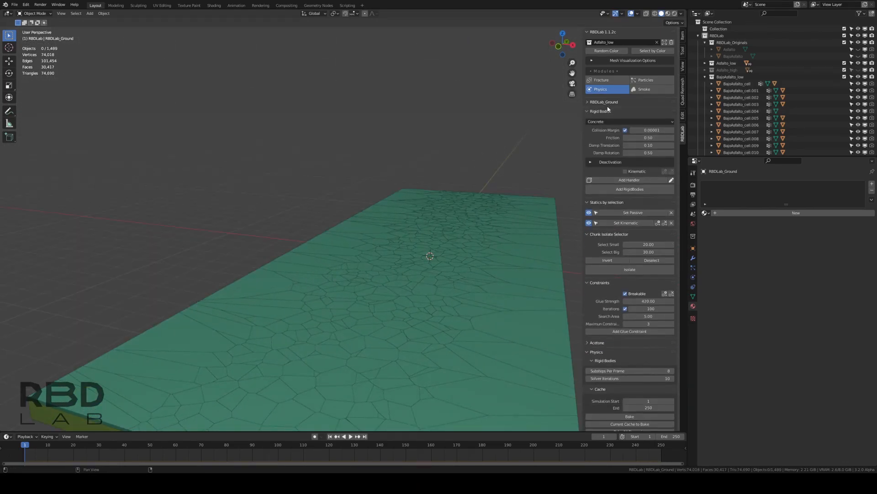
{"action": "left_click", "coordinate": [705, 77]}
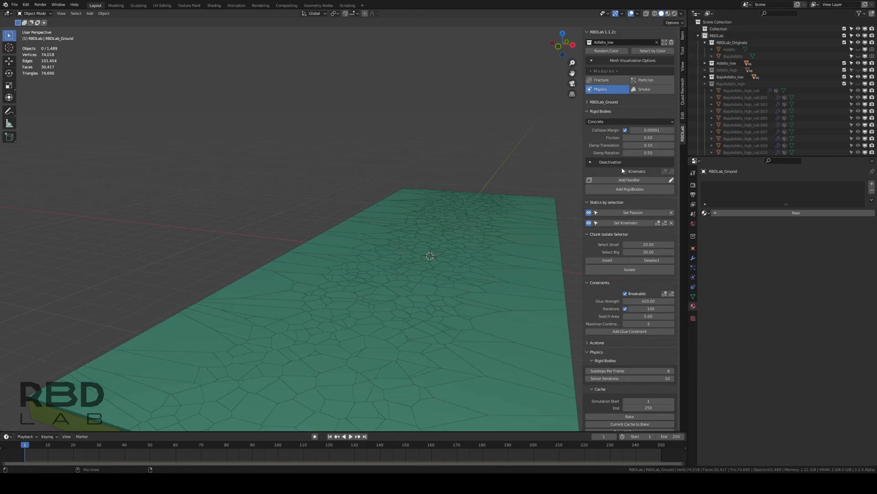
Set the rigid body friction to 0.70 and add rigid bodies to the Asfalto_low chunks
{"action": "left_click", "coordinate": [636, 138]}
{"action": "key", "text": "Return"}
{"action": "left_click", "coordinate": [639, 188]}
{"action": "scroll", "coordinate": [417, 249], "scroll_direction": "down", "scroll_amount": 4}
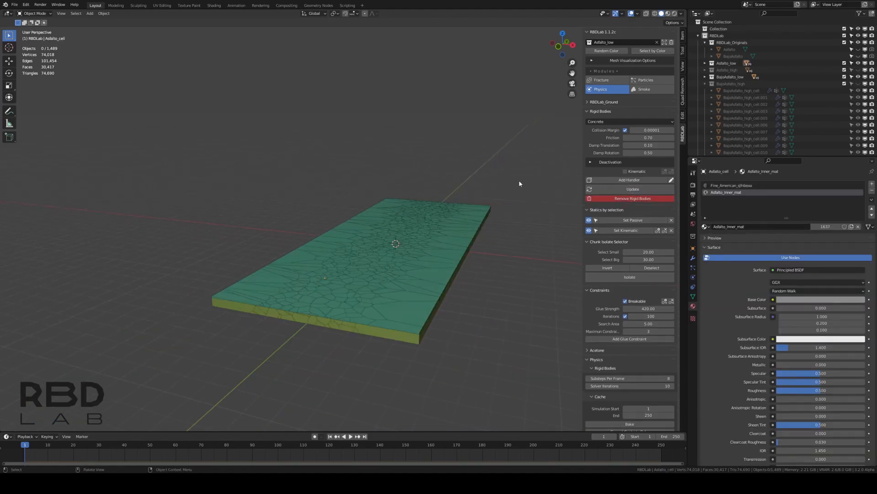
Isolate the Asfalto_low collection in local view and look at it from the top
{"action": "left_click", "coordinate": [665, 42]}
{"action": "middle_click_drag", "start_coordinate": [459, 173], "coordinate": [620, 54]}
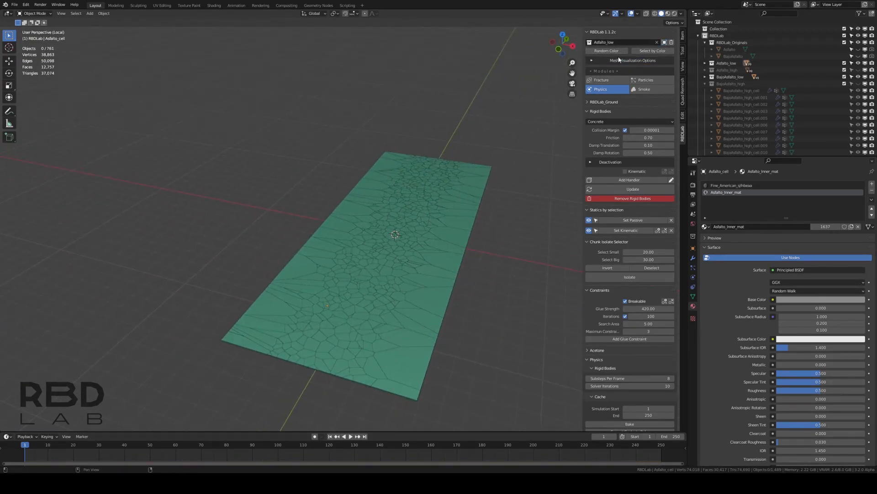
{"action": "mouse_move", "coordinate": [490, 198]}
{"action": "middle_mouse_down"}
{"action": "mouse_move", "coordinate": [498, 191]}
{"action": "mouse_move", "coordinate": [489, 190]}
{"action": "middle_mouse_up"}
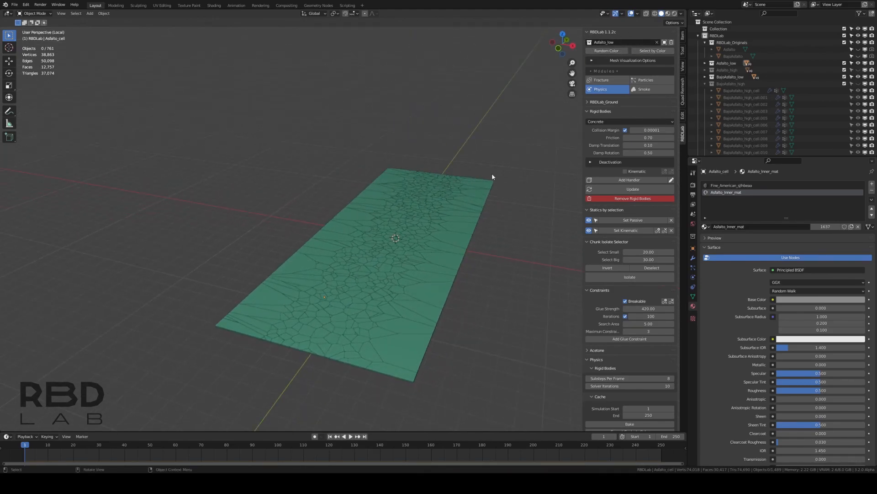
{"action": "key", "text": "KP_7"}
{"action": "key", "text": "b"}
{"action": "left_click_drag", "start_coordinate": [457, 142], "coordinate": [400, 361]}
{"action": "key", "text": "b"}
{"action": "left_click_drag", "start_coordinate": [292, 31], "coordinate": [347, 361]}
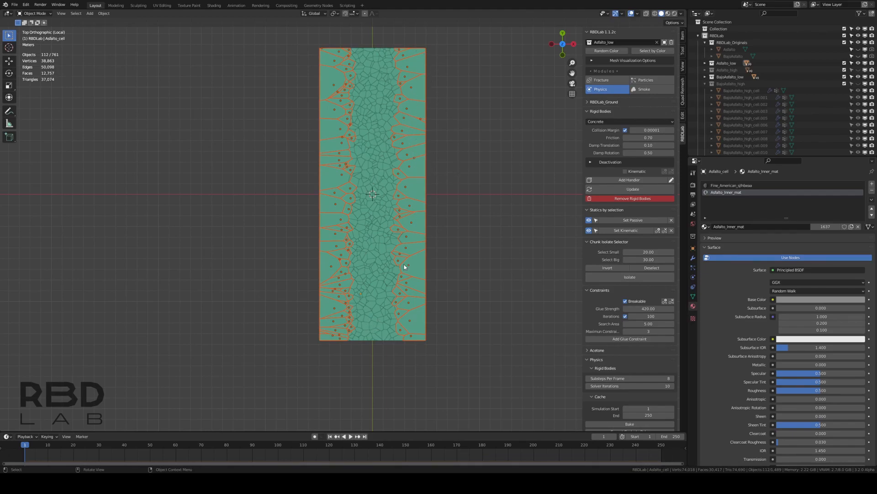
{"action": "left_click", "coordinate": [490, 247]}
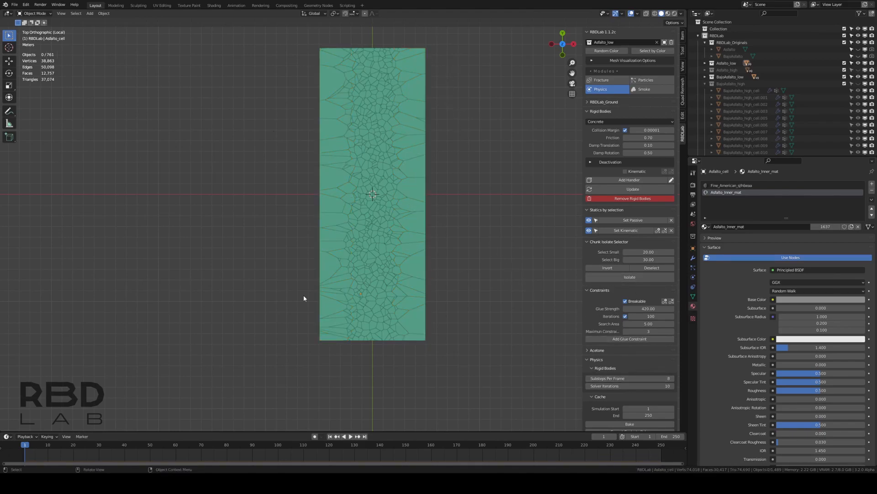
{"action": "left_click", "coordinate": [399, 92]}
{"action": "left_click", "coordinate": [392, 98]}
{"action": "left_click_drag", "start_coordinate": [431, 34], "coordinate": [402, 373]}
{"action": "left_click_drag", "start_coordinate": [297, 32], "coordinate": [359, 339]}
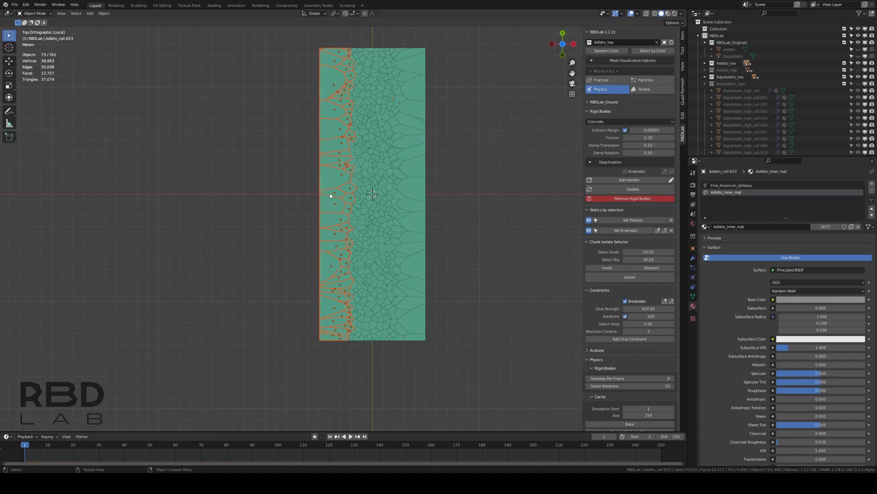
{"action": "left_click", "coordinate": [453, 183]}
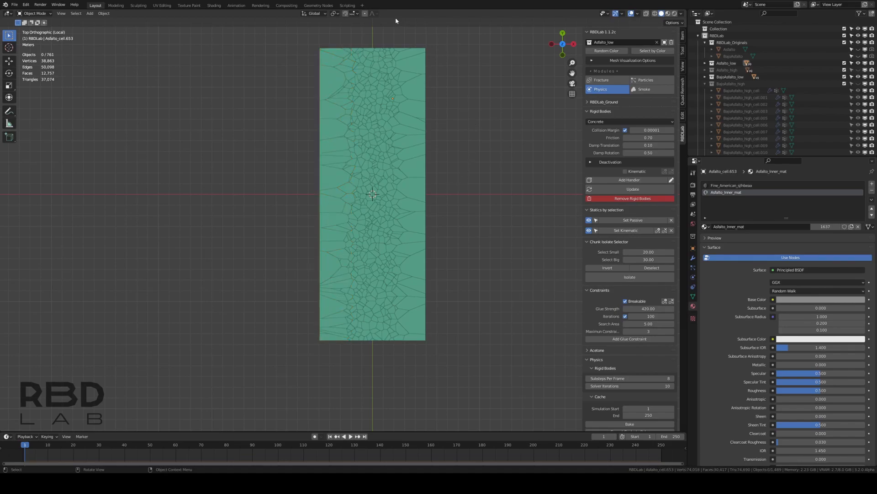
Add glue constraints to the Asfalto_low chunks and hide their display
{"action": "left_click", "coordinate": [623, 339]}
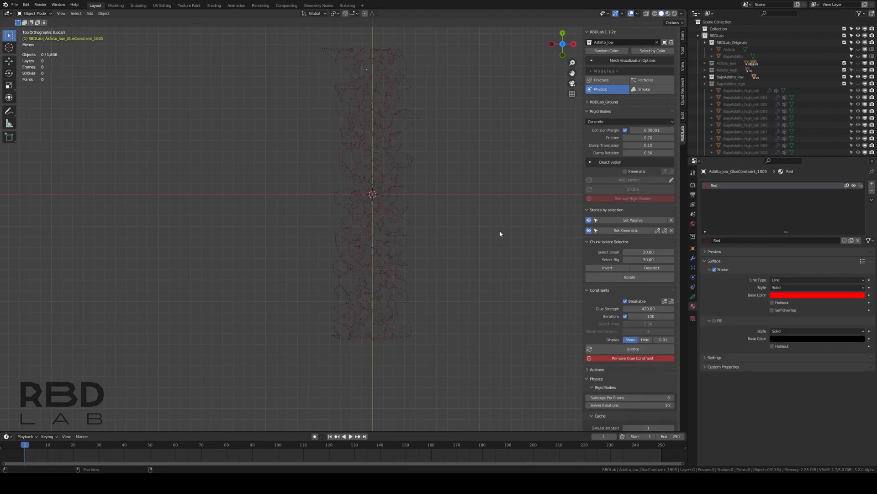
{"action": "left_click", "coordinate": [645, 340]}
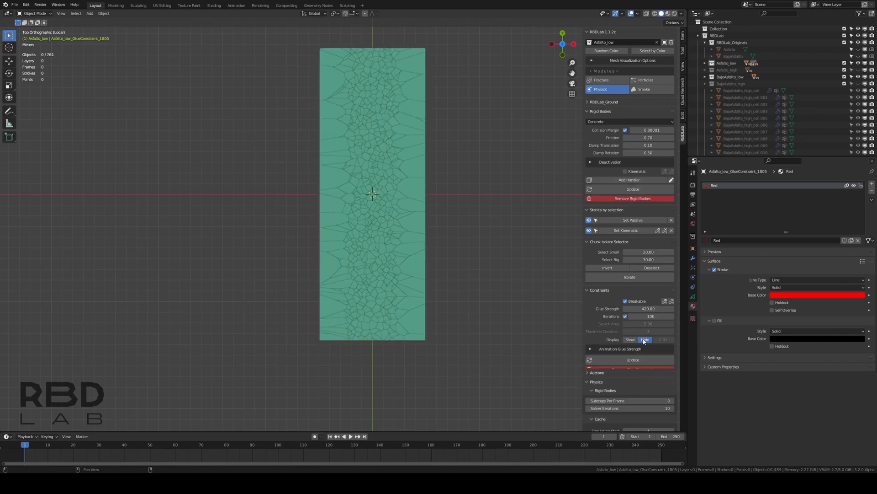
Set the outer Asfalto_low chunks along both long sides as passive and save the file
{"action": "left_click_drag", "start_coordinate": [452, 42], "coordinate": [399, 374]}
{"action": "left_click_drag", "start_coordinate": [291, 30], "coordinate": [349, 375]}
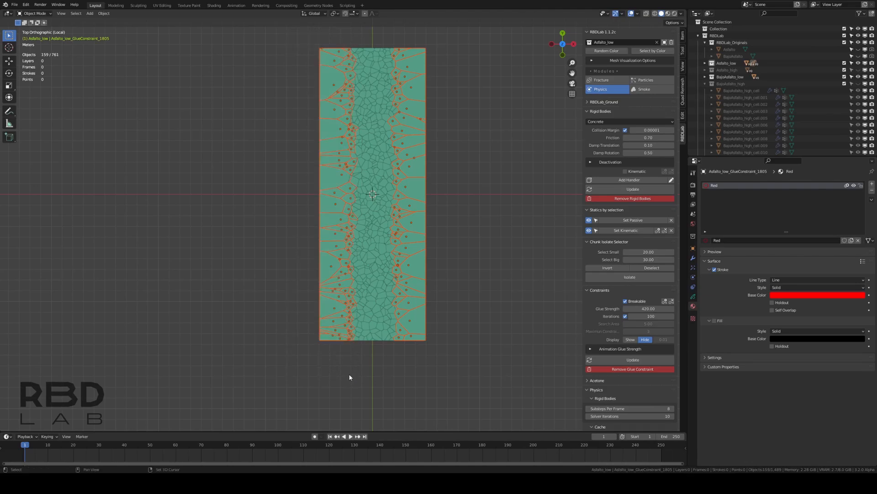
{"action": "left_click", "coordinate": [626, 221]}
{"action": "middle_click_drag", "start_coordinate": [453, 242], "coordinate": [473, 265]}
{"action": "key", "text": "ctrl+s"}
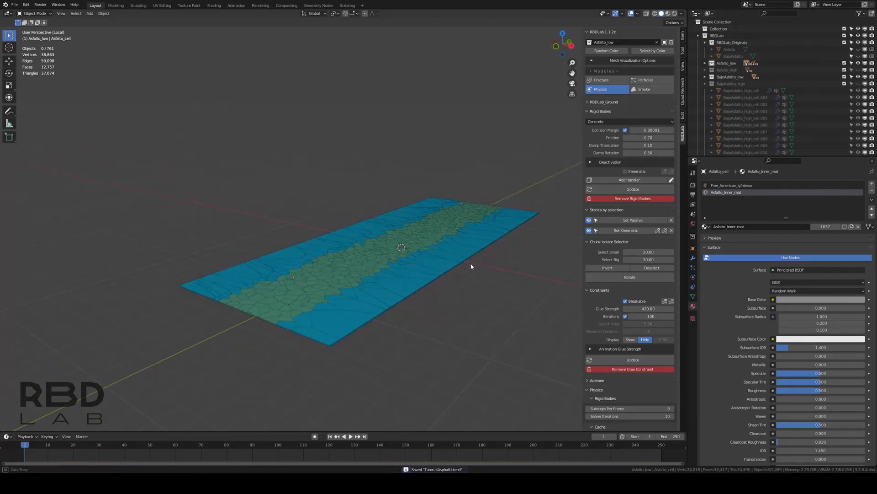
Play the simulation of the isolated Asfalto_low slab and stop it after about 20 frames
{"action": "middle_click_drag", "start_coordinate": [472, 235], "coordinate": [471, 241]}
{"action": "key", "text": "space"}
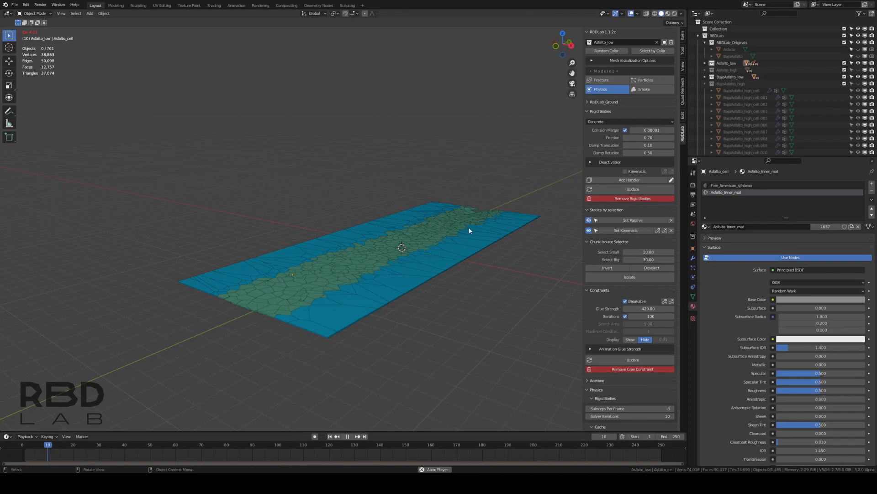
{"action": "middle_click_drag", "start_coordinate": [447, 242], "coordinate": [386, 248]}
{"action": "key", "text": "space"}
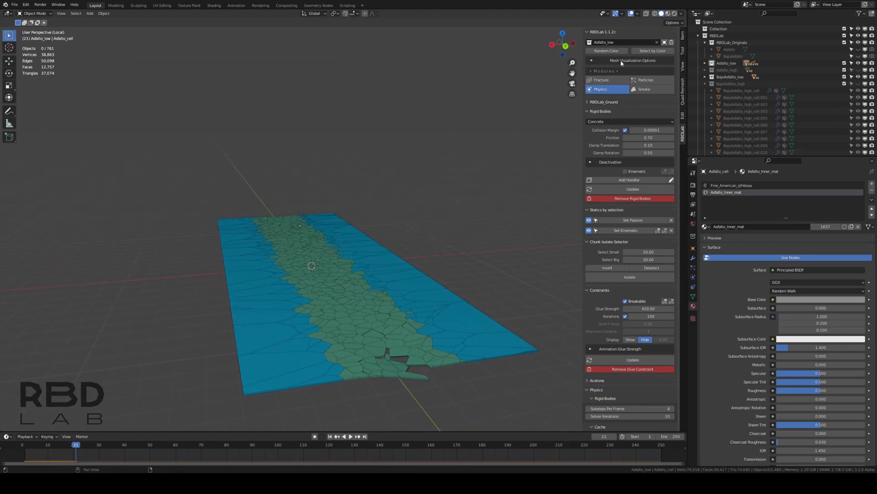
Leave local view, replay the simulation from the first frame with both slabs shown, and return to the start
{"action": "left_click", "coordinate": [665, 42]}
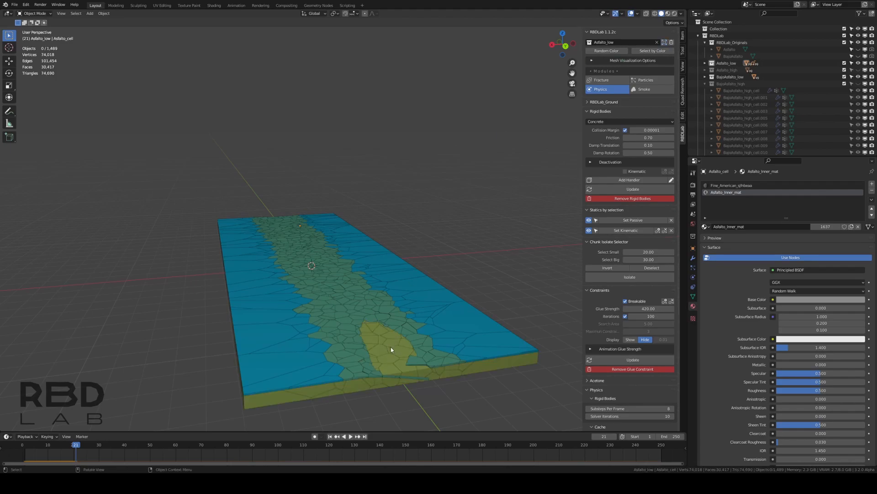
{"action": "middle_click_drag", "start_coordinate": [393, 351], "coordinate": [293, 227]}
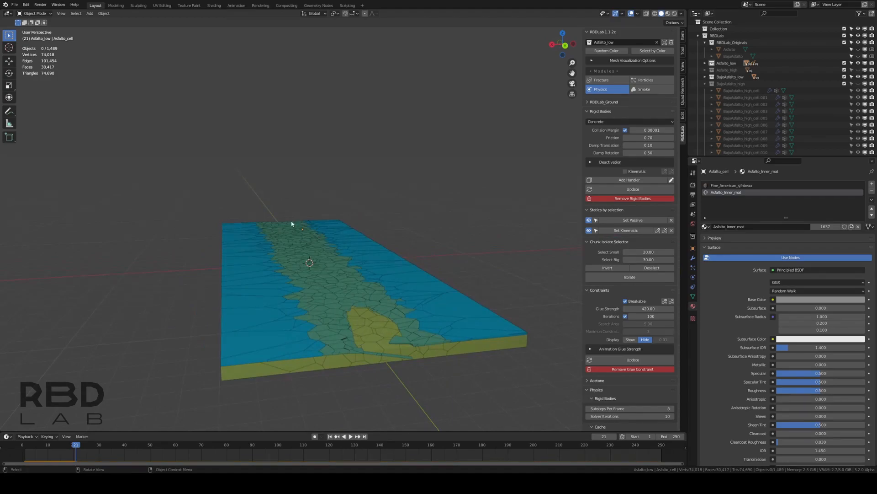
{"action": "left_click", "coordinate": [330, 436]}
{"action": "key", "text": "space"}
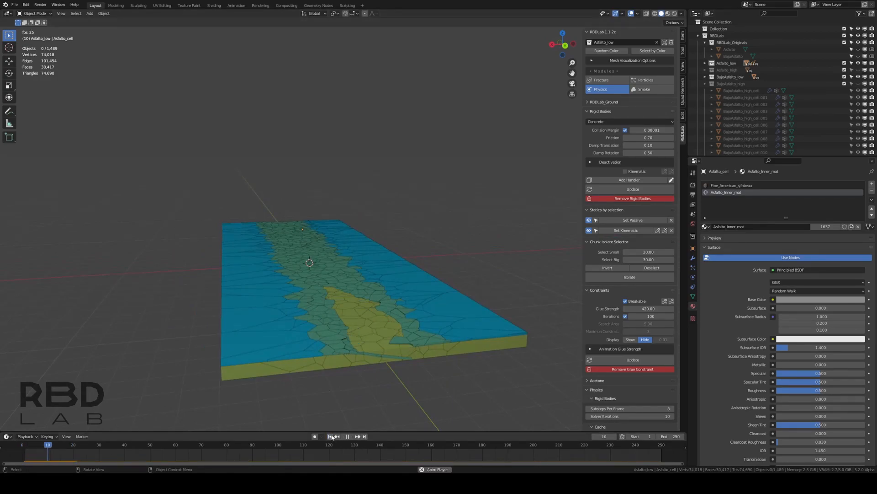
{"action": "key", "text": "space"}
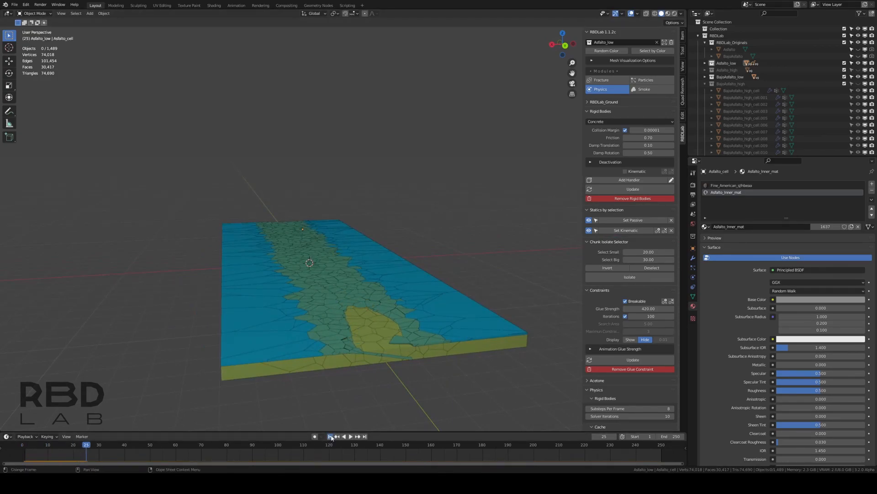
{"action": "left_click", "coordinate": [330, 436]}
Make BajoAsfalto_low the target collection and add rigid bodies to its chunks with a friction of 0.7
{"action": "middle_click_drag", "start_coordinate": [303, 319], "coordinate": [435, 293]}
{"action": "left_click", "coordinate": [608, 42]}
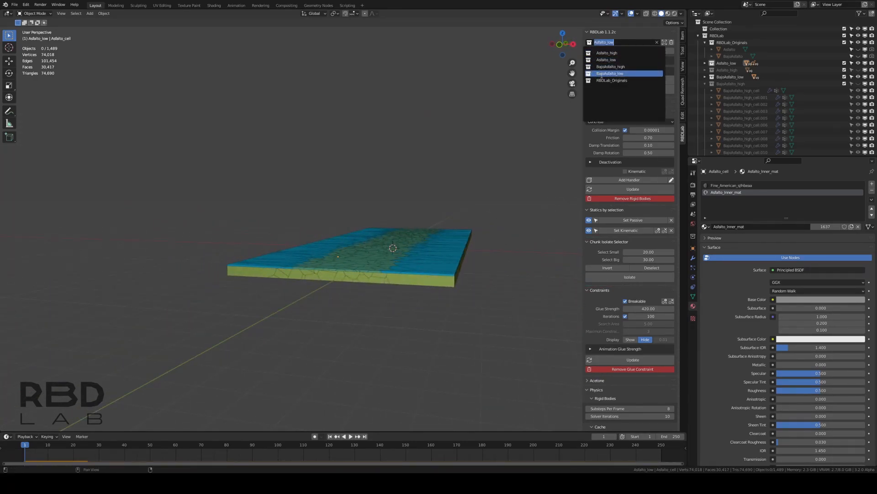
{"action": "left_click", "coordinate": [626, 73]}
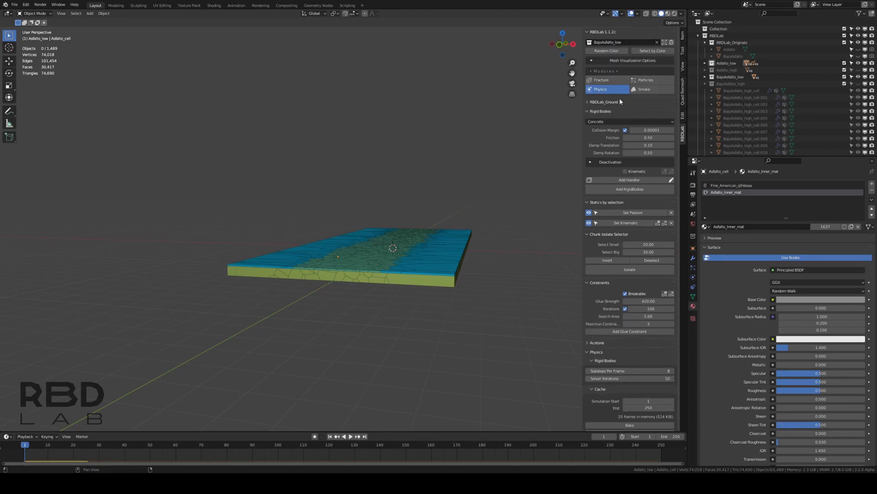
{"action": "left_click", "coordinate": [638, 137]}
{"action": "type", "text": "0.7"}
{"action": "key", "text": "Return"}
{"action": "left_click", "coordinate": [638, 191]}
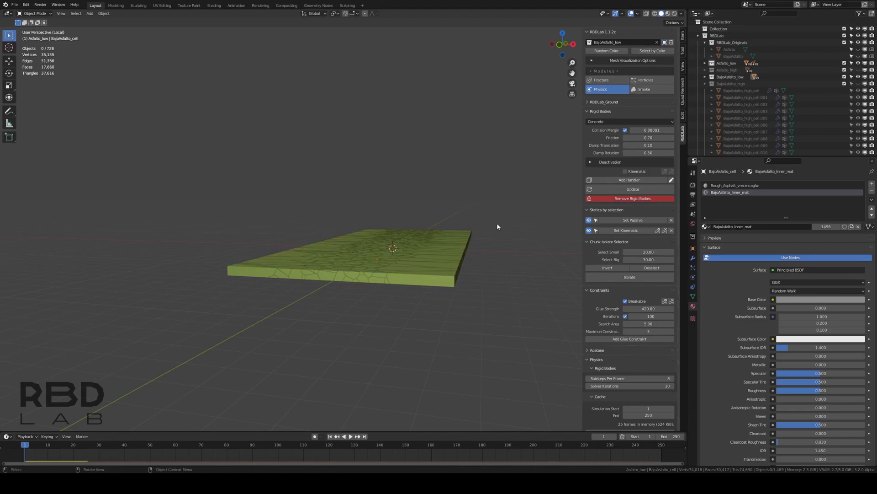
Isolate BajoAsfalto_low in a top local view and save the file
{"action": "middle_click_drag", "start_coordinate": [498, 223], "coordinate": [490, 239]}
{"action": "key", "text": "KP_7"}
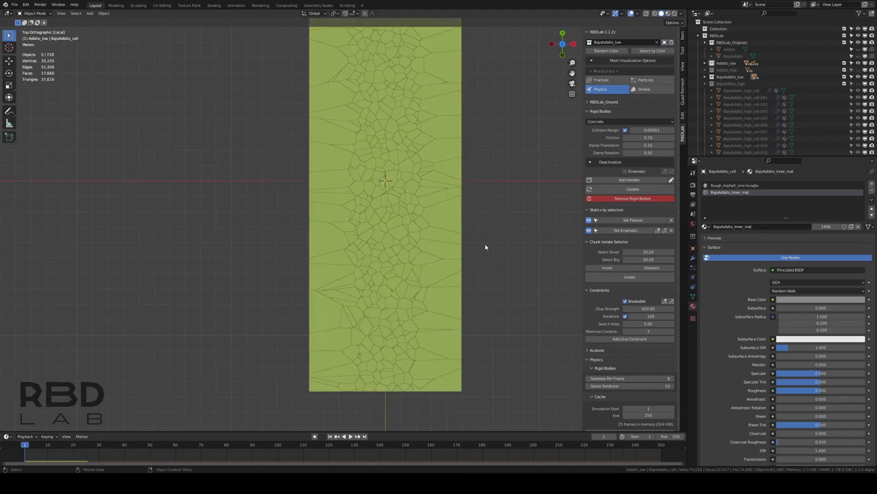
{"action": "scroll", "coordinate": [484, 243], "scroll_direction": "down", "scroll_amount": 1}
{"action": "key", "text": "ctrl+s"}
{"action": "scroll", "coordinate": [410, 183], "scroll_direction": "down", "scroll_amount": 1}
{"action": "middle_click_drag", "start_coordinate": [416, 161], "coordinate": [417, 183], "text": "shift"}
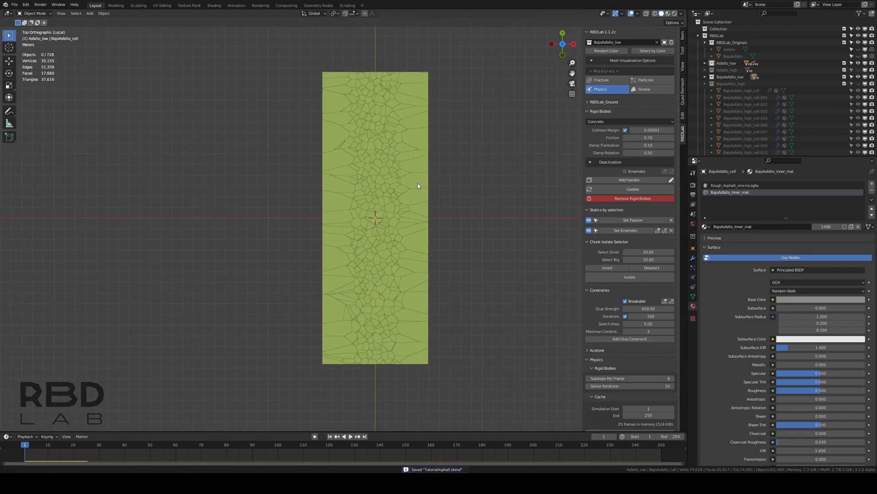
Set the outer BajoAsfalto_low chunks along both long sides as passive and save the file
{"action": "left_click_drag", "start_coordinate": [488, 55], "coordinate": [405, 393]}
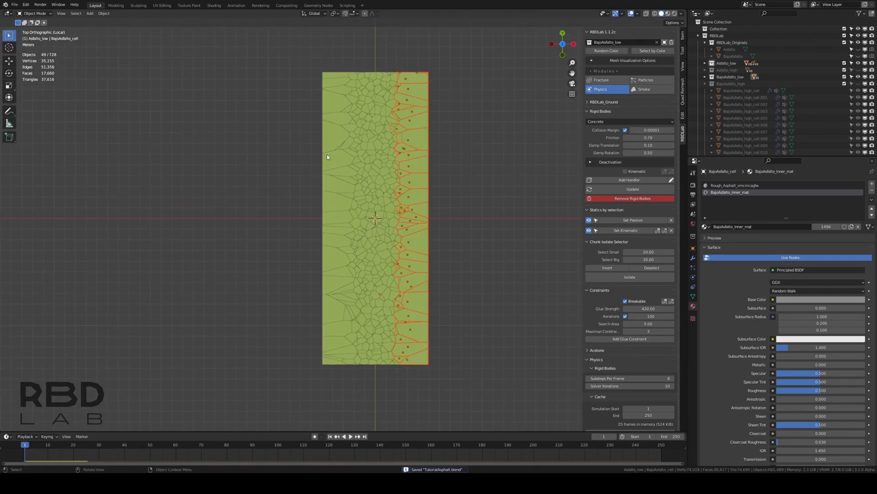
{"action": "left_click_drag", "start_coordinate": [286, 51], "coordinate": [352, 410]}
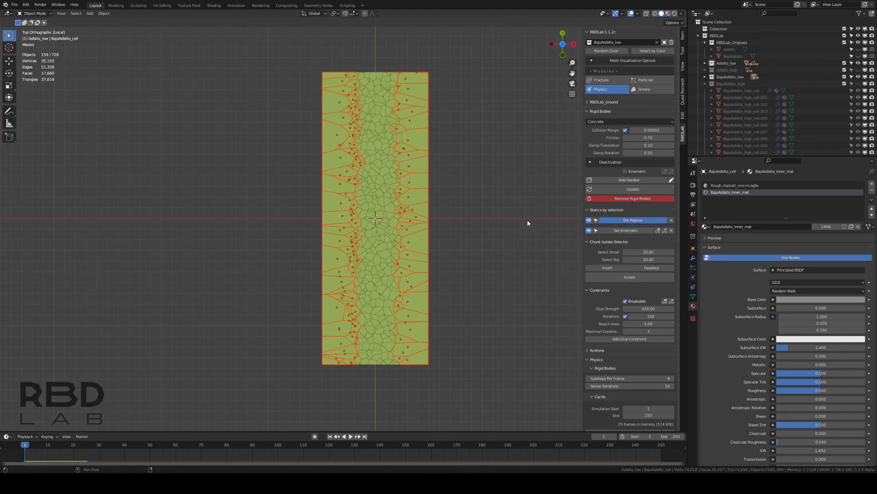
{"action": "middle_click_drag", "start_coordinate": [463, 271], "coordinate": [436, 211]}
{"action": "left_click", "coordinate": [456, 180]}
{"action": "middle_click_drag", "start_coordinate": [426, 253], "coordinate": [462, 267]}
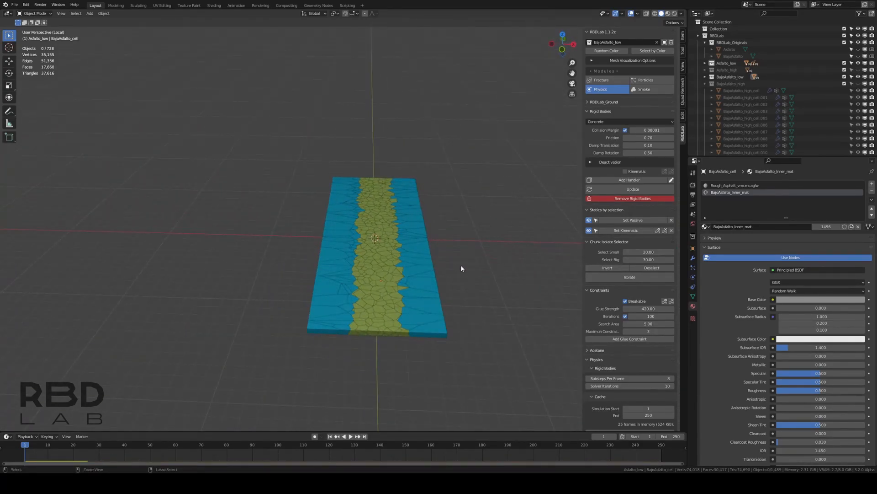
{"action": "key", "text": "ctrl+s"}
{"action": "middle_click_drag", "start_coordinate": [461, 267], "coordinate": [477, 261]}
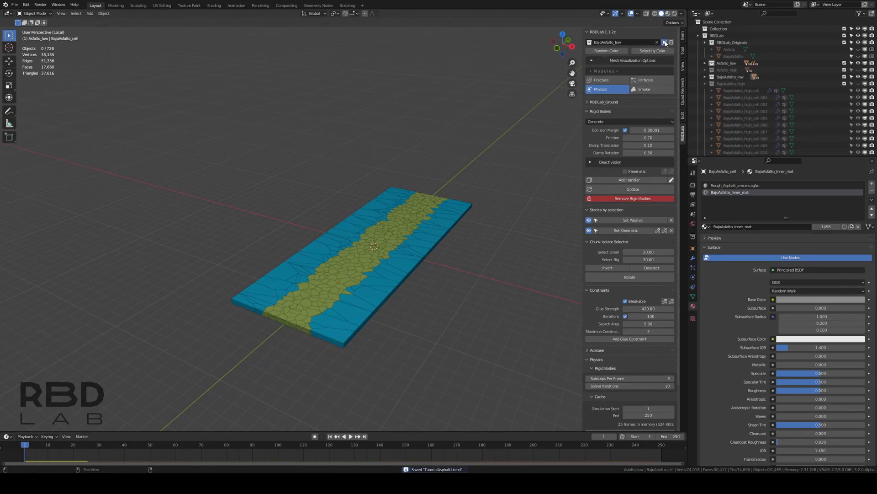
Play the simulation briefly with both slabs shown, stop it, and return to the first frame
{"action": "middle_click_drag", "start_coordinate": [436, 285], "coordinate": [447, 270]}
{"action": "scroll", "coordinate": [445, 271], "scroll_direction": "up", "scroll_amount": 2}
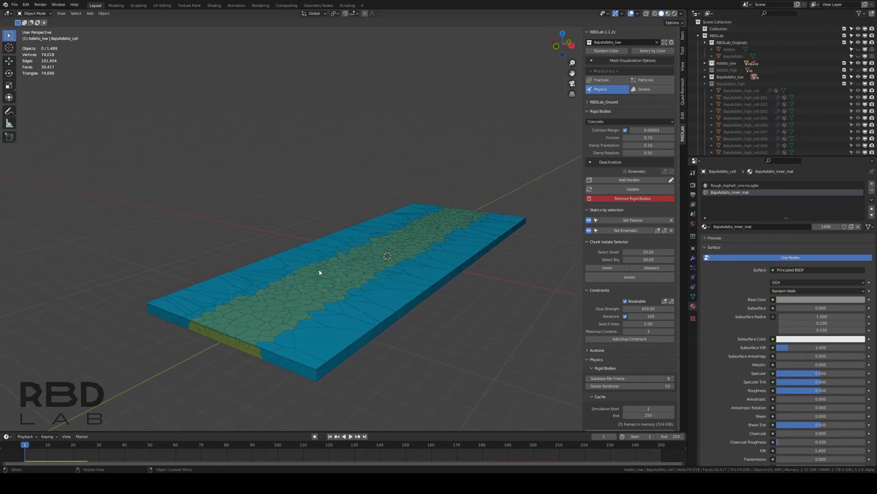
{"action": "middle_click_drag", "start_coordinate": [380, 270], "coordinate": [384, 274]}
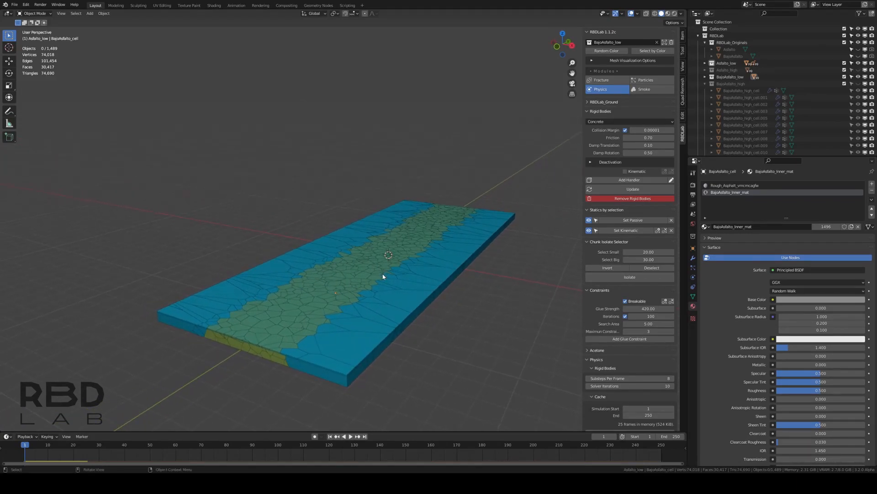
{"action": "left_click", "coordinate": [351, 437]}
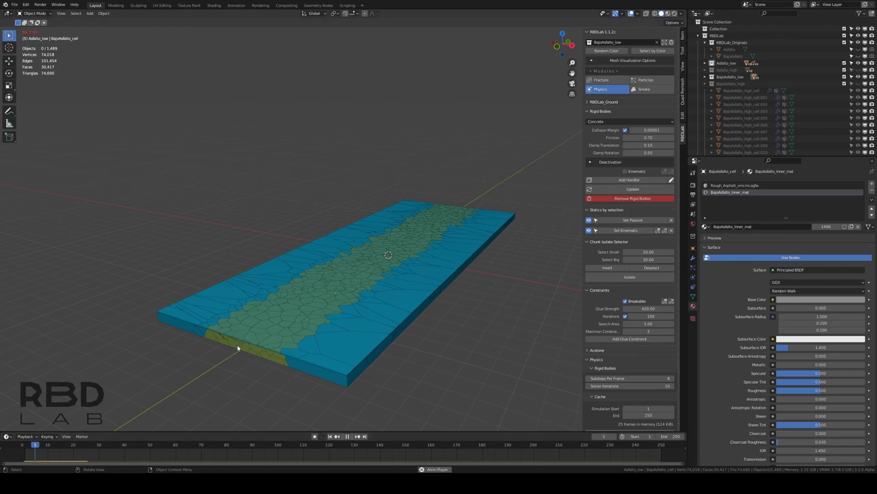
{"action": "left_click", "coordinate": [347, 437]}
{"action": "left_click", "coordinate": [330, 437]}
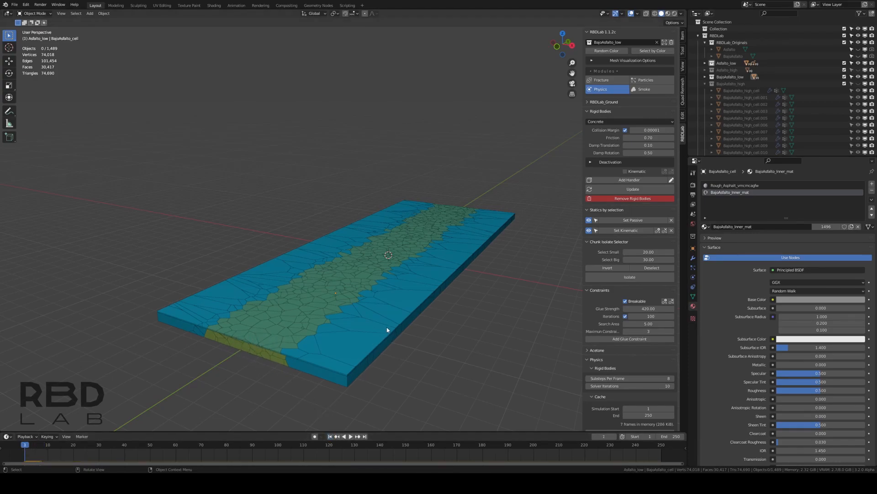
Enable Deactivation with Start Deactivated for the BajoAsfalto_low rigid bodies and update them
{"action": "left_click", "coordinate": [610, 162]}
{"action": "left_click", "coordinate": [626, 172]}
{"action": "left_click", "coordinate": [625, 178]}
{"action": "left_click", "coordinate": [625, 220]}
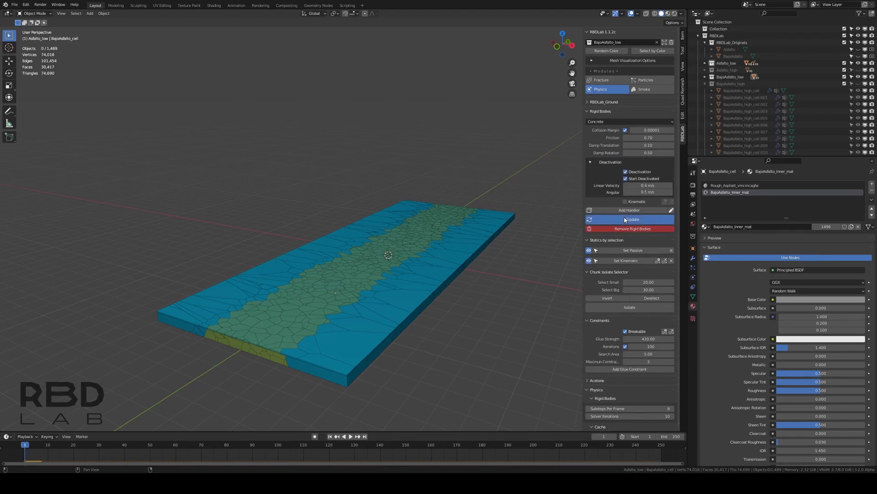
Make Asfalto_low the target collection, enable Deactivation with Start Deactivated, and update its rigid bodies
{"action": "left_click", "coordinate": [613, 42]}
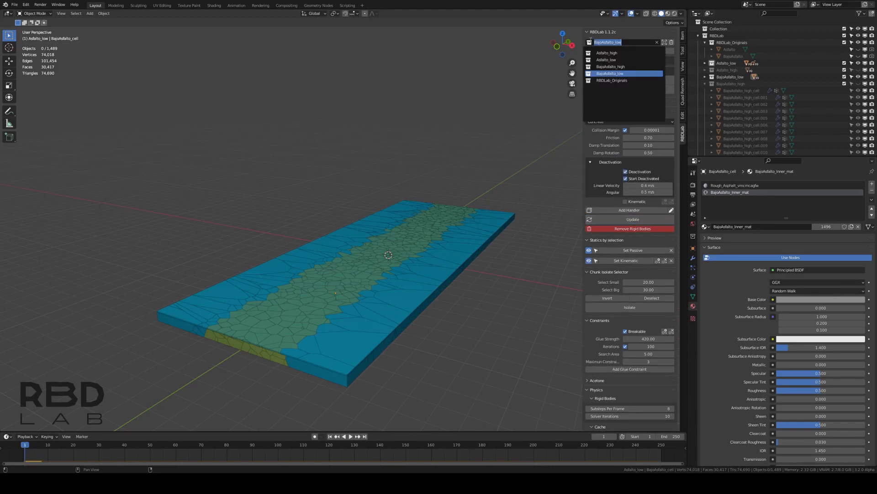
{"action": "left_click", "coordinate": [608, 60]}
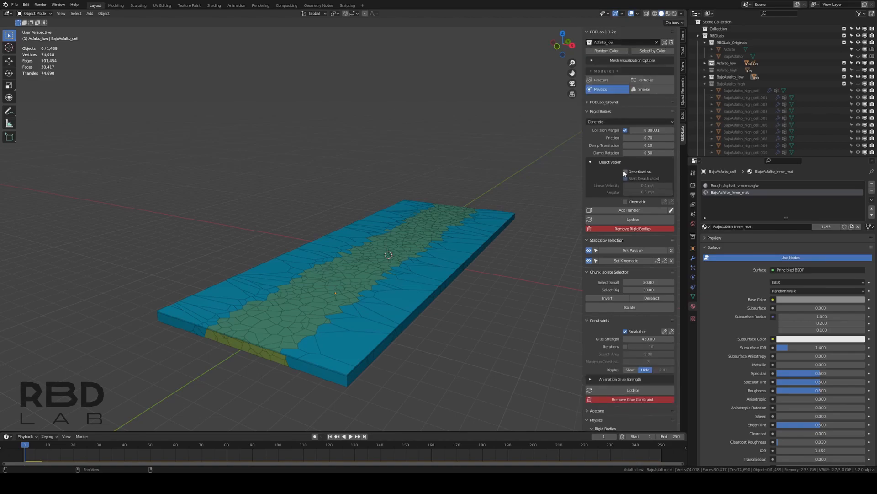
{"action": "left_click", "coordinate": [626, 219]}
Play the simulation briefly to test the deactivated slabs, return to the first frame, and save the file
{"action": "middle_click_drag", "start_coordinate": [486, 244], "coordinate": [446, 259]}
{"action": "key", "text": "space"}
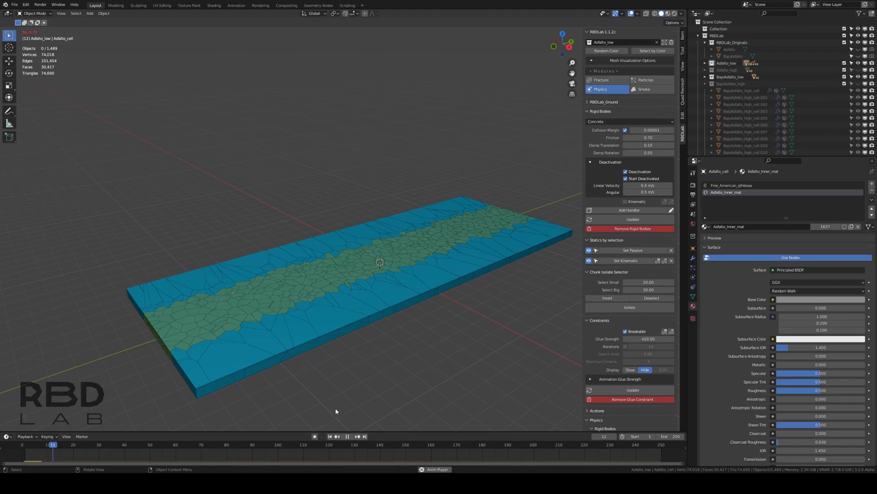
{"action": "key", "text": "space"}
{"action": "left_click", "coordinate": [331, 437]}
{"action": "middle_click_drag", "start_coordinate": [258, 369], "coordinate": [314, 339]}
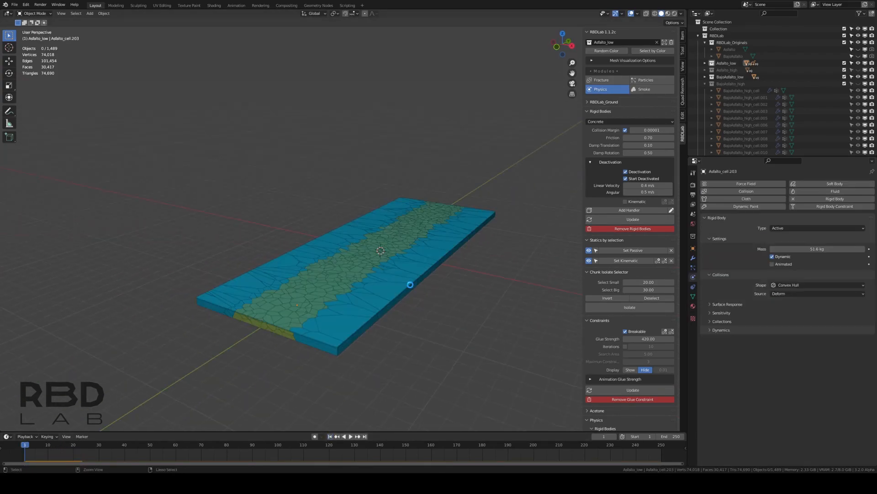
{"action": "key", "text": "ctrl+s"}
Add a UV sphere at the center of the slabs and scale it along Z into a flattened disc
{"action": "middle_click_drag", "start_coordinate": [427, 270], "coordinate": [440, 256]}
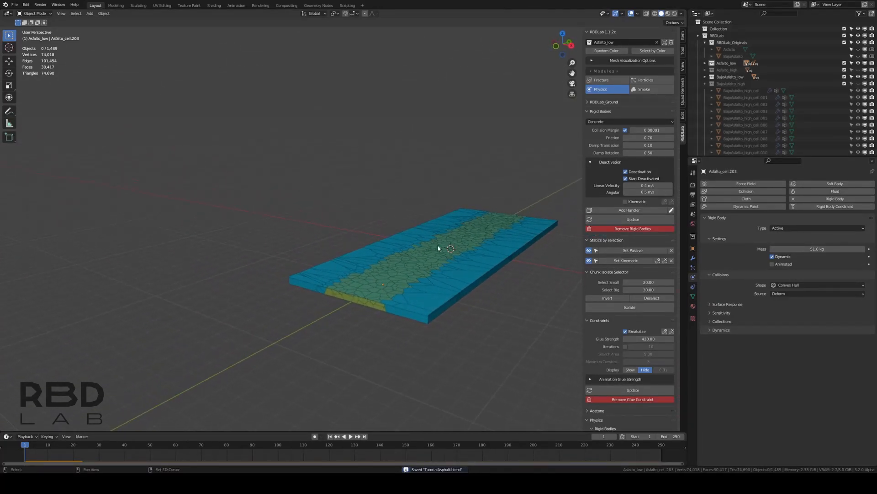
{"action": "key", "text": "shift+a"}
{"action": "left_click", "coordinate": [469, 266]}
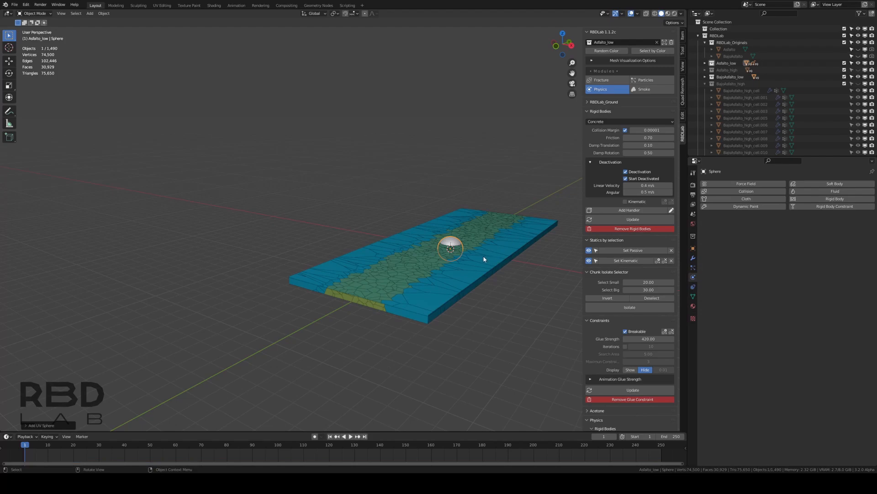
{"action": "key", "text": "s"}
{"action": "key", "text": "z"}
{"action": "left_click", "coordinate": [464, 257]}
Move the flattened sphere along Y beyond the near end of the slabs and apply its transform
{"action": "key", "text": "g"}
{"action": "key", "text": "y"}
{"action": "left_click", "coordinate": [361, 330]}
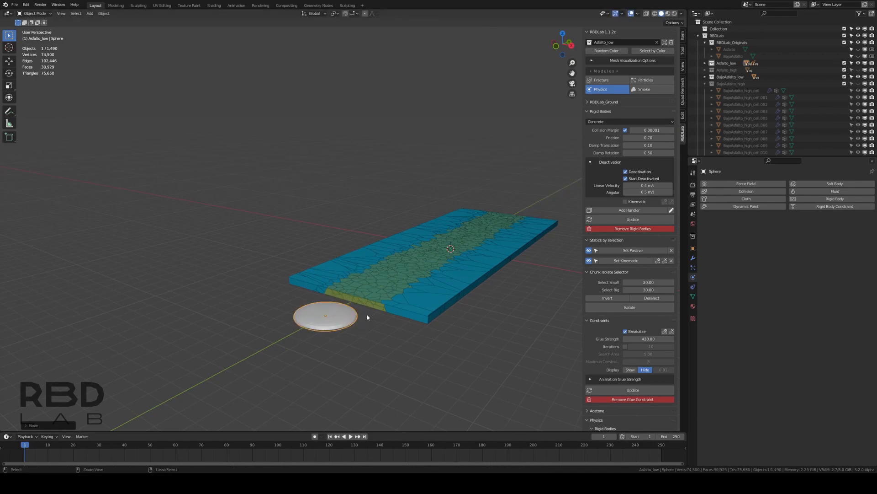
{"action": "key", "text": "ctrl+a"}
{"action": "left_click", "coordinate": [367, 315]}
In the right orthographic view, lower the sphere slightly along Z relative to the slabs
{"action": "key", "text": "KP_3"}
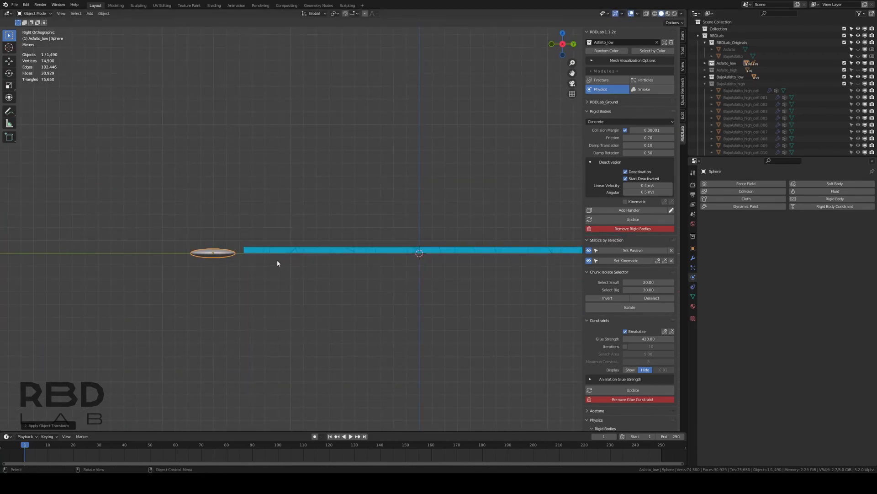
{"action": "scroll", "coordinate": [240, 265], "scroll_direction": "down", "scroll_amount": 1}
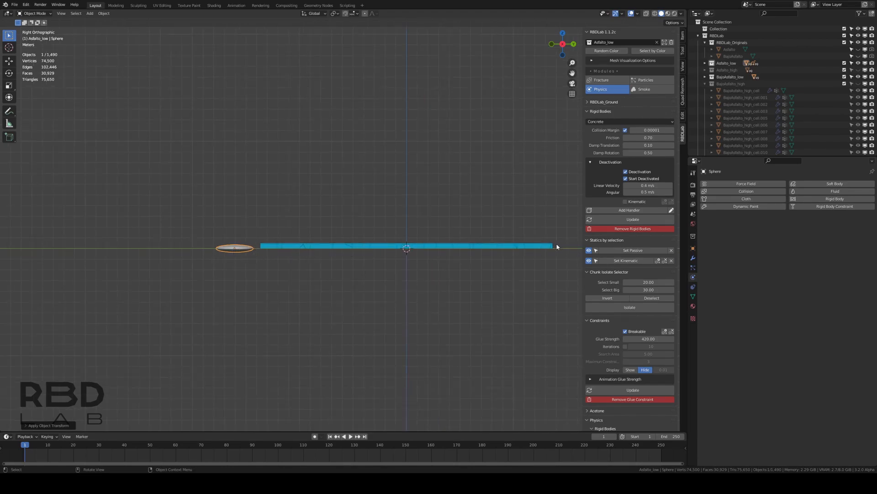
{"action": "scroll", "coordinate": [193, 263], "scroll_direction": "up", "scroll_amount": 2}
{"action": "key", "text": "g"}
{"action": "key", "text": "z"}
{"action": "left_click", "coordinate": [213, 267]}
Insert a location keyframe for the sphere at frame 20
{"action": "scroll", "coordinate": [227, 267], "scroll_direction": "down", "scroll_amount": 2}
{"action": "key", "text": "i"}
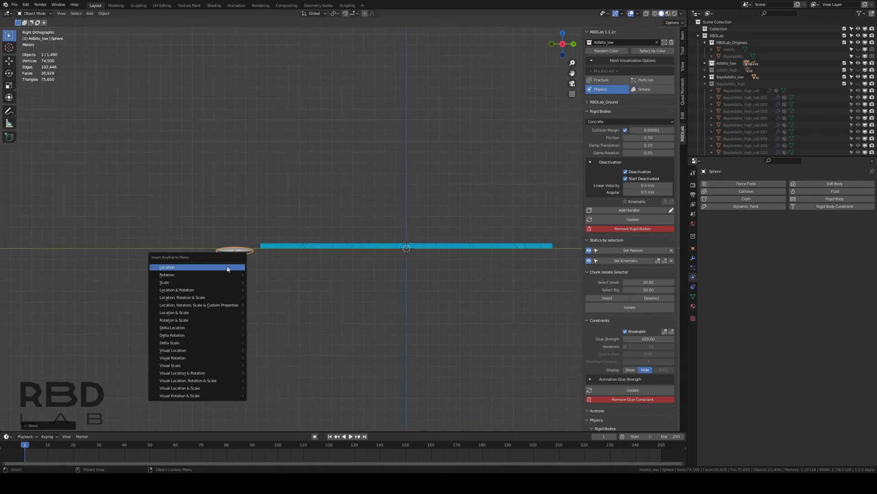
{"action": "left_click", "coordinate": [74, 446]}
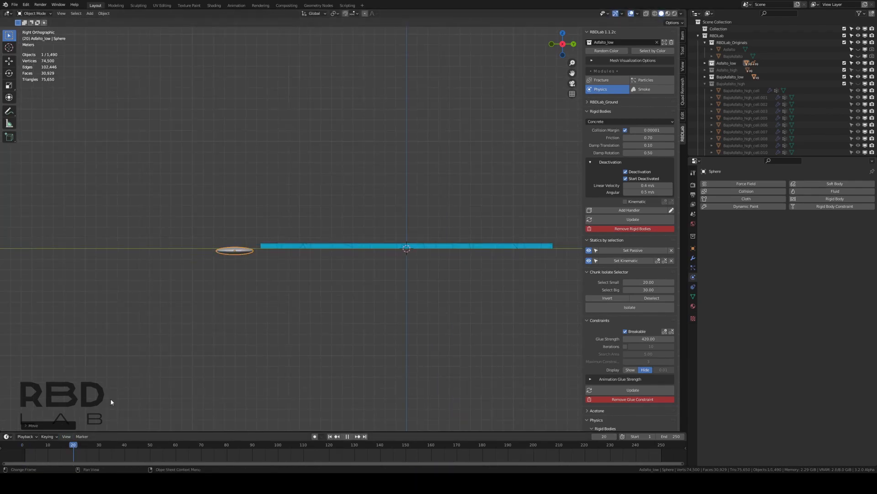
{"action": "key", "text": "i"}
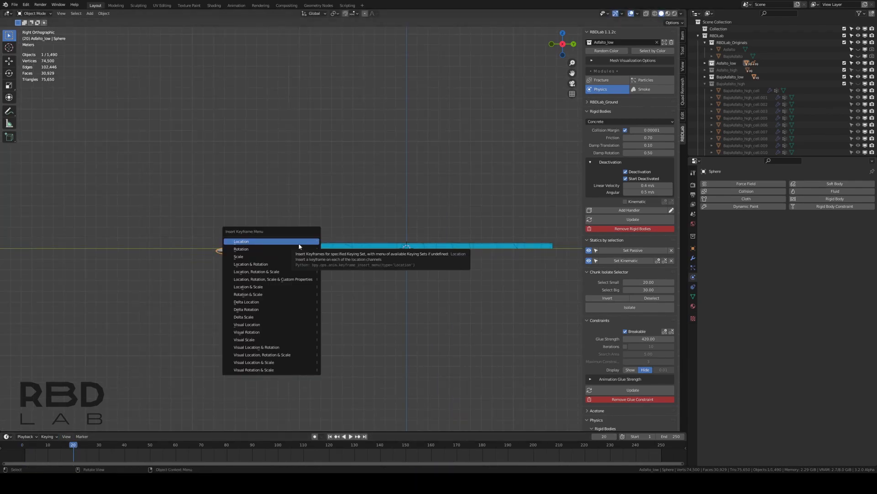
{"action": "left_click", "coordinate": [286, 264]}
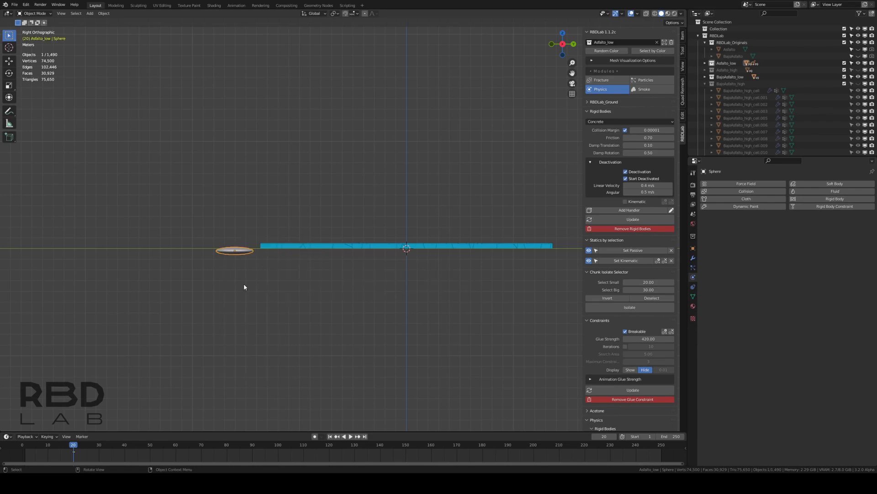
At frame 100, move the sphere about 32 m along Y past the slabs' far end and keyframe its location
{"action": "left_click", "coordinate": [279, 448]}
{"action": "key", "text": "g"}
{"action": "key", "text": "y"}
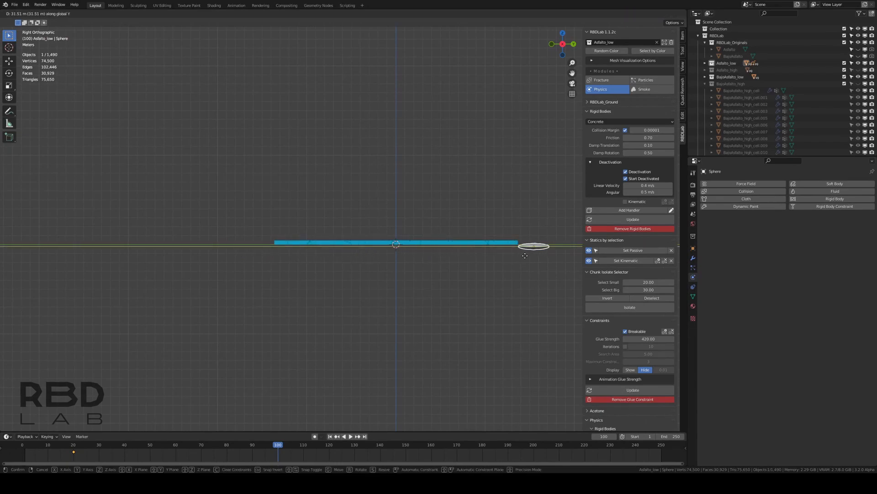
{"action": "left_click", "coordinate": [526, 258]}
{"action": "key", "text": "i"}
{"action": "left_click", "coordinate": [526, 256]}
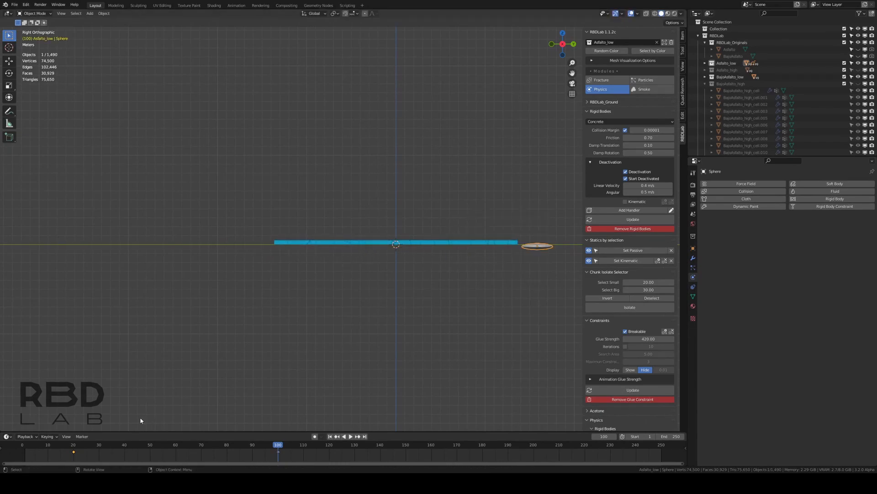
Set the sphere's keyframe interpolation to Linear, return to the first frame, and save the file
{"action": "key", "text": "t"}
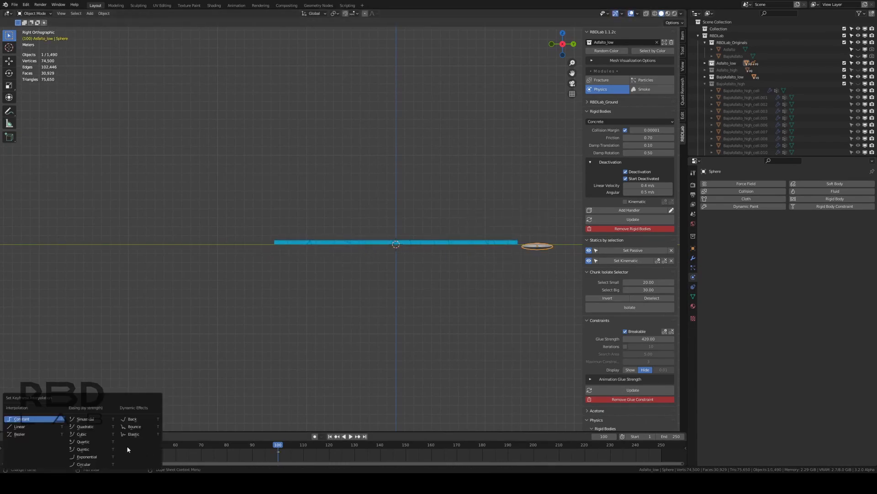
{"action": "left_click", "coordinate": [27, 427]}
{"action": "middle_click_drag", "start_coordinate": [352, 284], "coordinate": [395, 300]}
{"action": "left_click", "coordinate": [330, 437]}
{"action": "key", "text": "ctrl+s"}
{"action": "scroll", "coordinate": [349, 311], "scroll_direction": "up", "scroll_amount": 2}
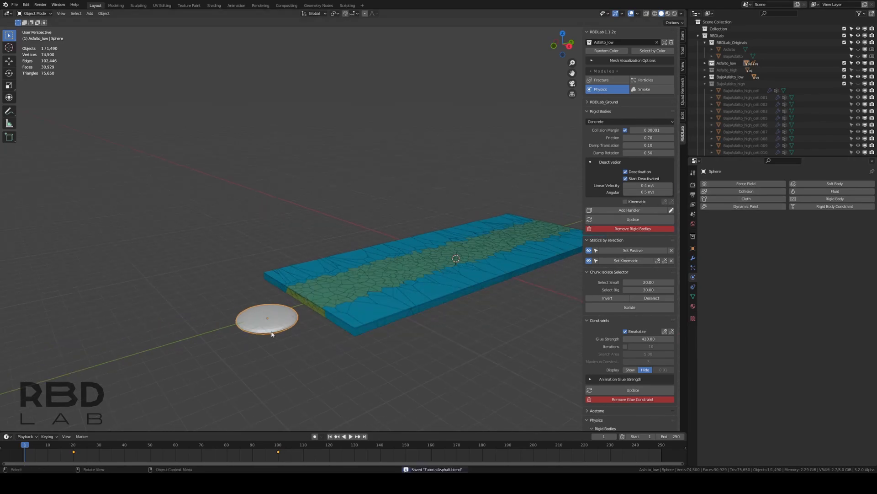
Add an active, Animated rigid body to the sphere with a Mesh collision shape and save the file
{"action": "left_click", "coordinate": [810, 199]}
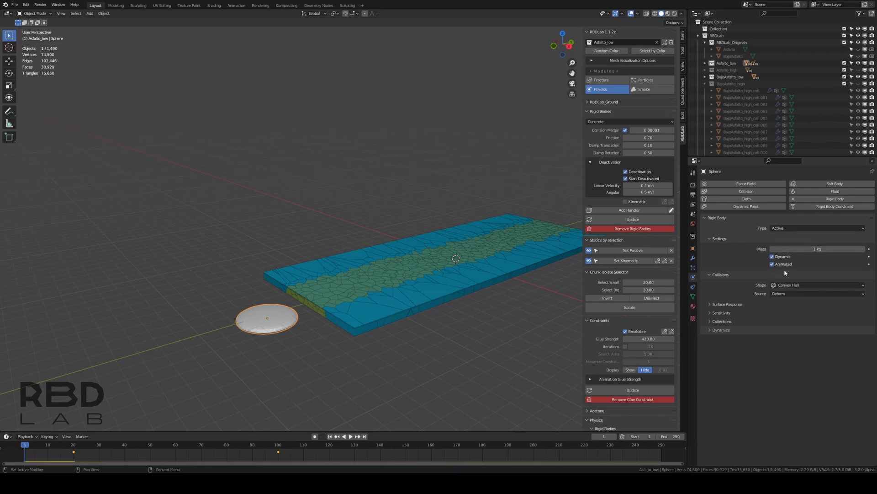
{"action": "left_click", "coordinate": [776, 286]}
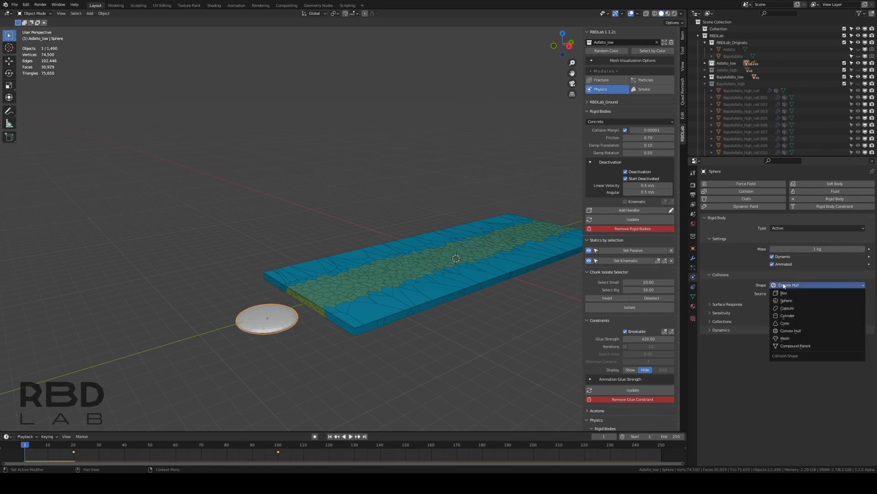
{"action": "left_click", "coordinate": [787, 339]}
{"action": "middle_click_drag", "start_coordinate": [475, 323], "coordinate": [437, 333]}
{"action": "key", "text": "ctrl+s"}
Play the simulation to frame 43 and inspect from the side how the sphere lifts the chunks
{"action": "key", "text": "space"}
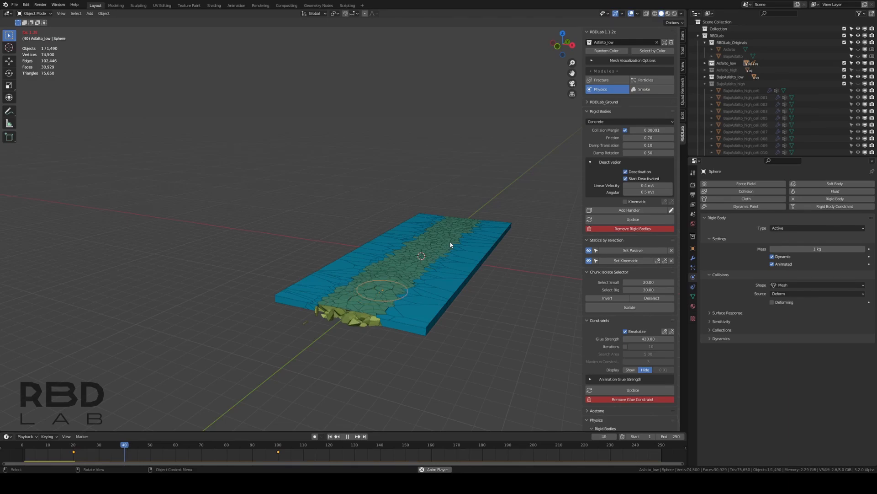
{"action": "key", "text": "space"}
{"action": "middle_click_drag", "start_coordinate": [487, 291], "coordinate": [430, 278]}
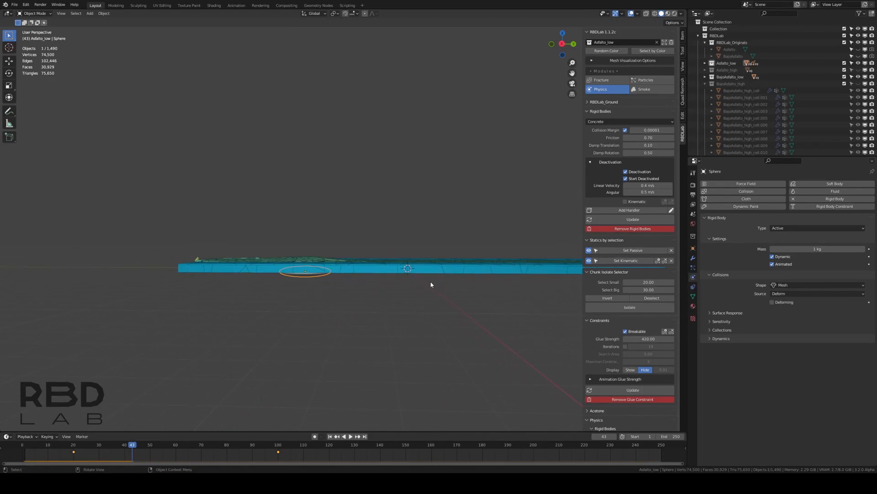
Insert a rotation keyframe for the sphere at frame 43 in the right orthographic view
{"action": "key", "text": "KP_3"}
{"action": "key", "text": "i"}
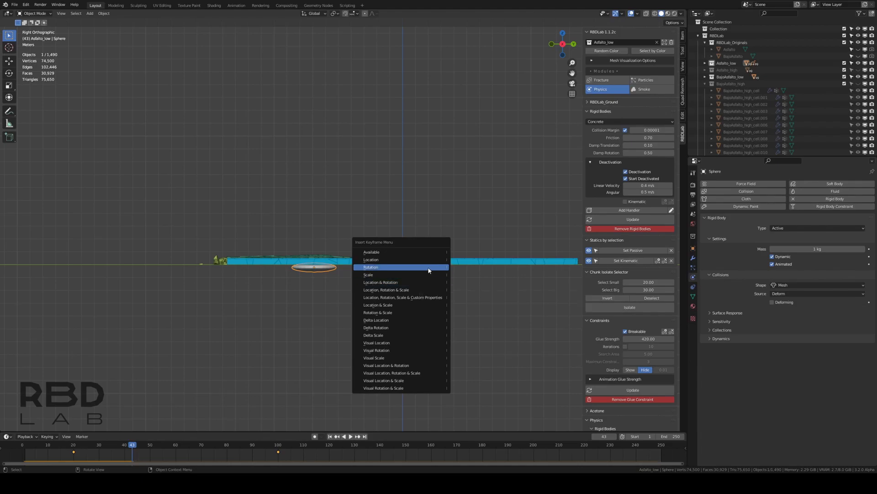
{"action": "left_click", "coordinate": [429, 267]}
At frame 100, tilt the sphere slightly so its far end points downward and insert a rotation keyframe
{"action": "middle_click_drag", "start_coordinate": [391, 286], "coordinate": [268, 302], "text": "shift"}
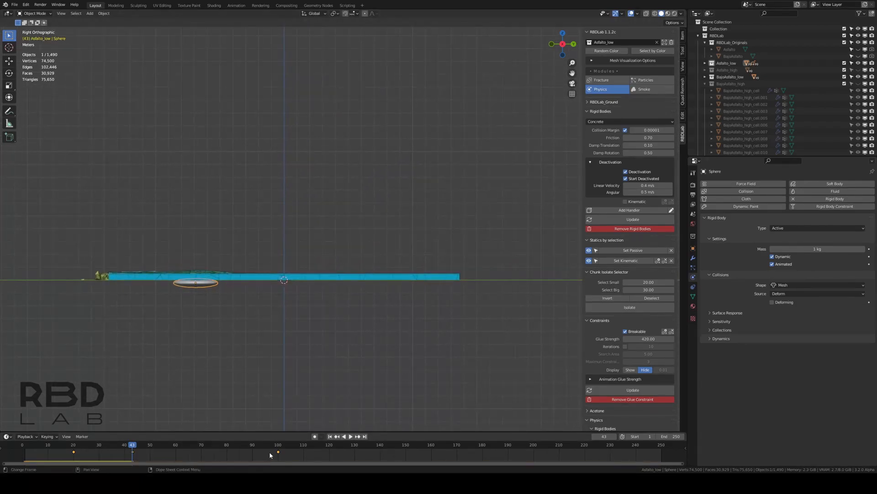
{"action": "left_click", "coordinate": [278, 447]}
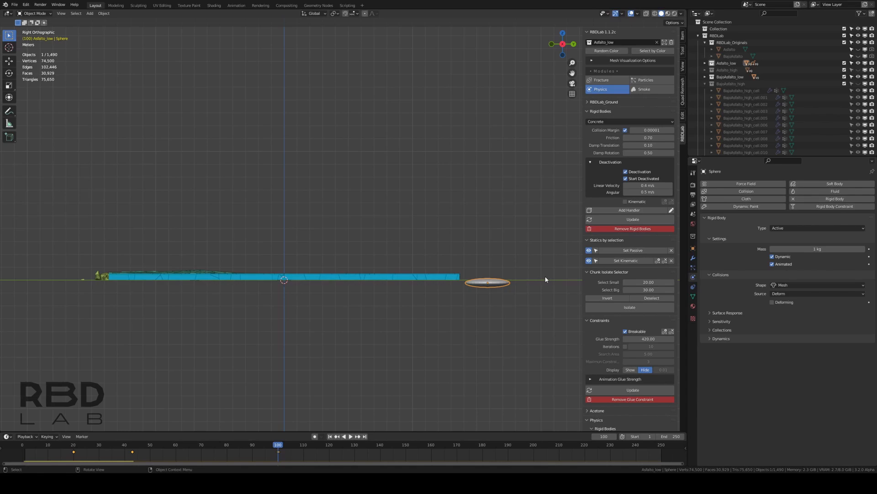
{"action": "key", "text": "r"}
{"action": "left_click", "coordinate": [450, 283]}
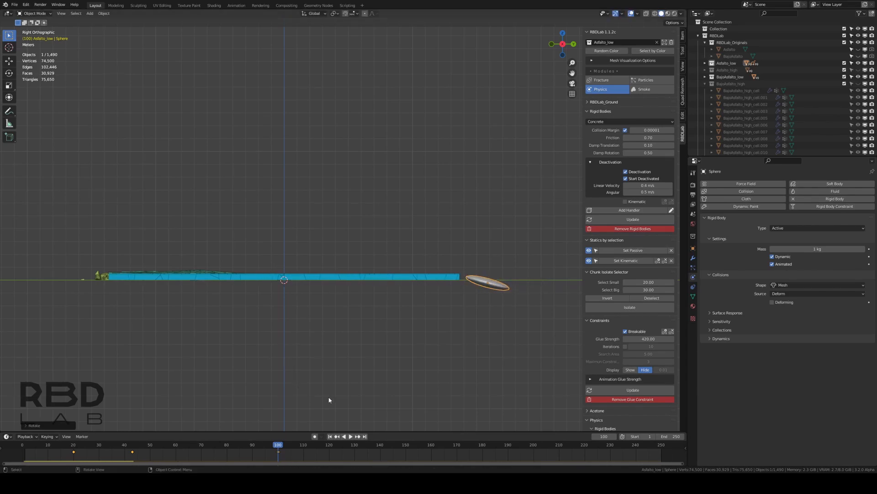
{"action": "right_click", "coordinate": [456, 308]}
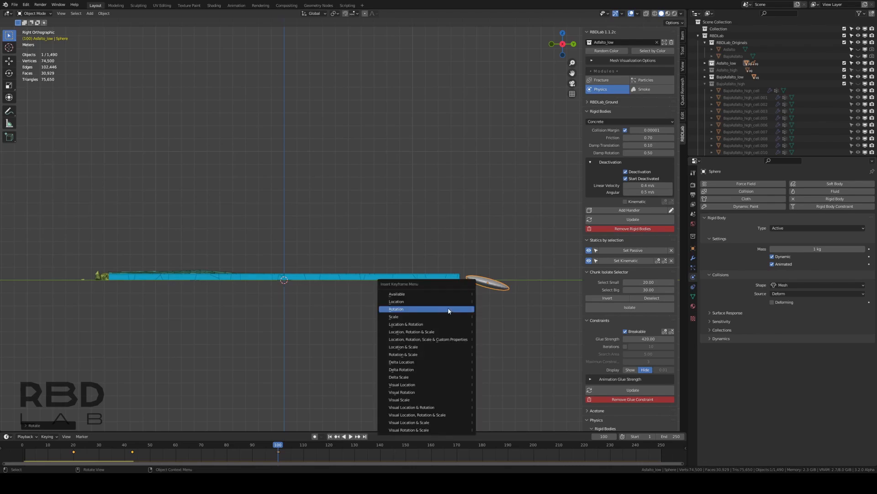
{"action": "key", "text": "ctrl+shift+space"}
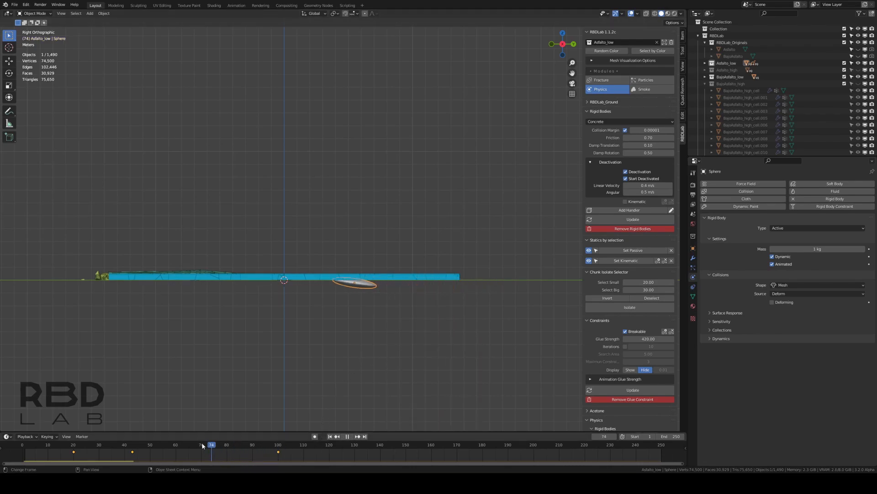
Scrub the timeline to check the sphere's motion, return to the first frame, and save the file
{"action": "left_click_drag", "start_coordinate": [158, 444], "coordinate": [245, 430]}
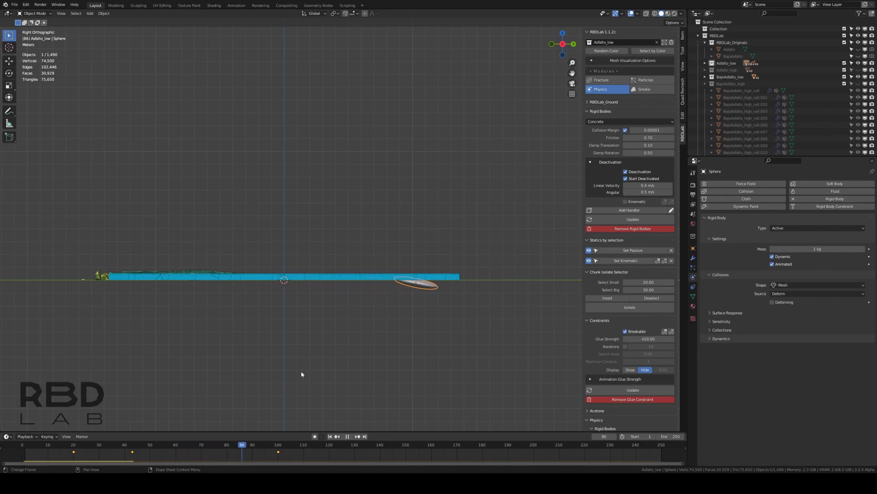
{"action": "left_click", "coordinate": [330, 436]}
{"action": "key", "text": "ctrl+s"}
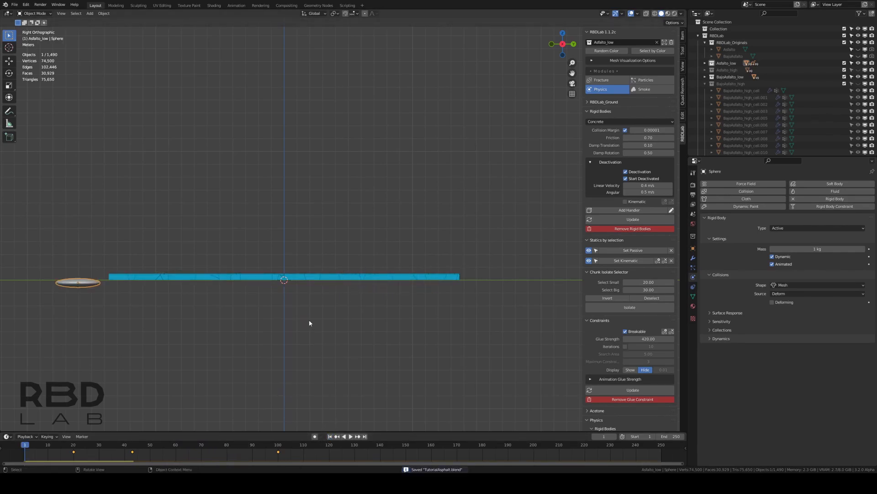
Play the simulation from the side up to frame 32, then return to the first frame
{"action": "key", "text": "space"}
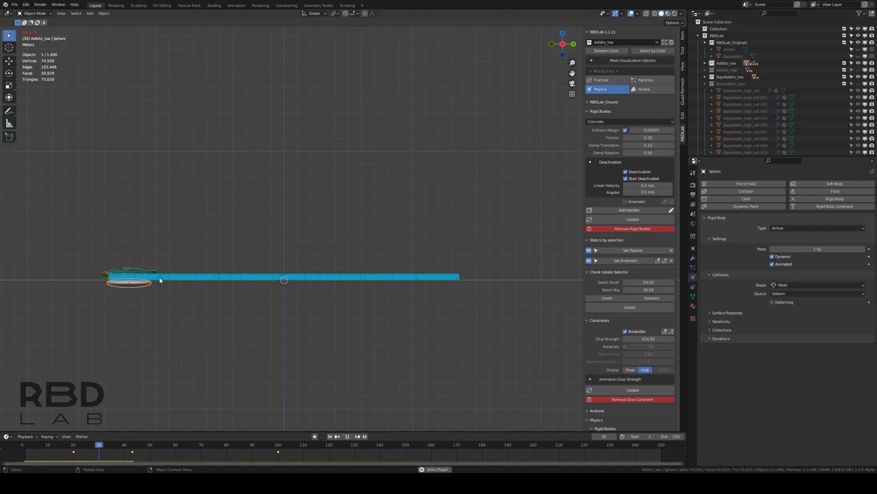
{"action": "key", "text": "space"}
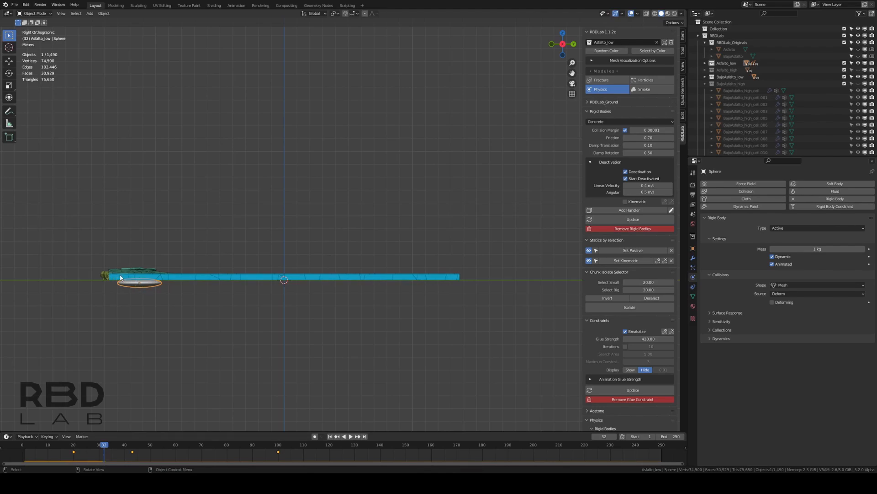
{"action": "left_click", "coordinate": [330, 436]}
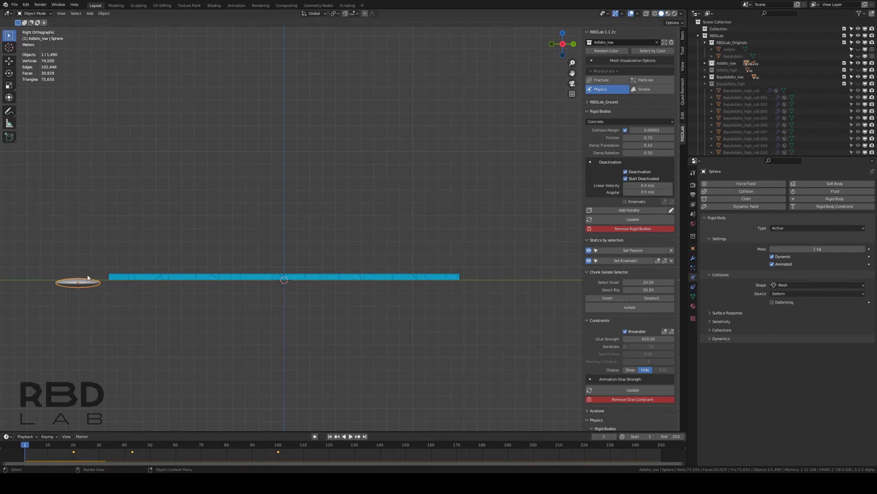
Snap the 3D cursor to the sphere and add a cube-shaped empty at that point
{"action": "key", "text": "shift+s"}
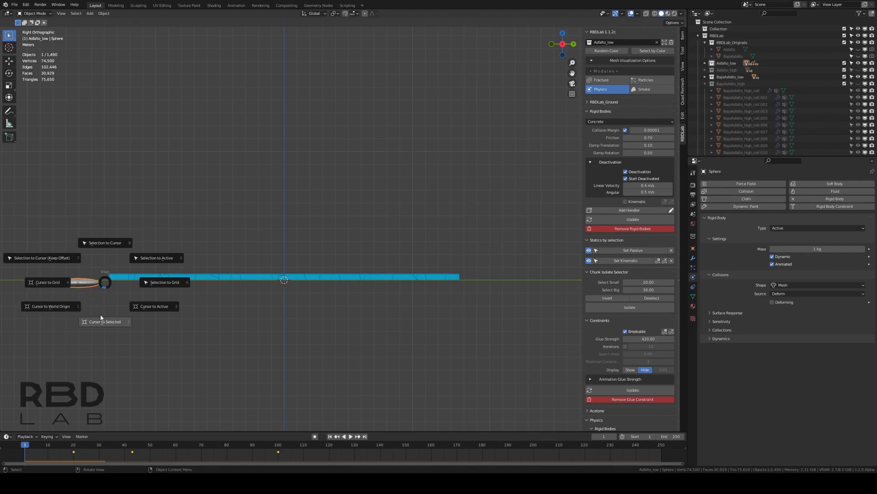
{"action": "left_click", "coordinate": [103, 312]}
{"action": "key", "text": "shift+a"}
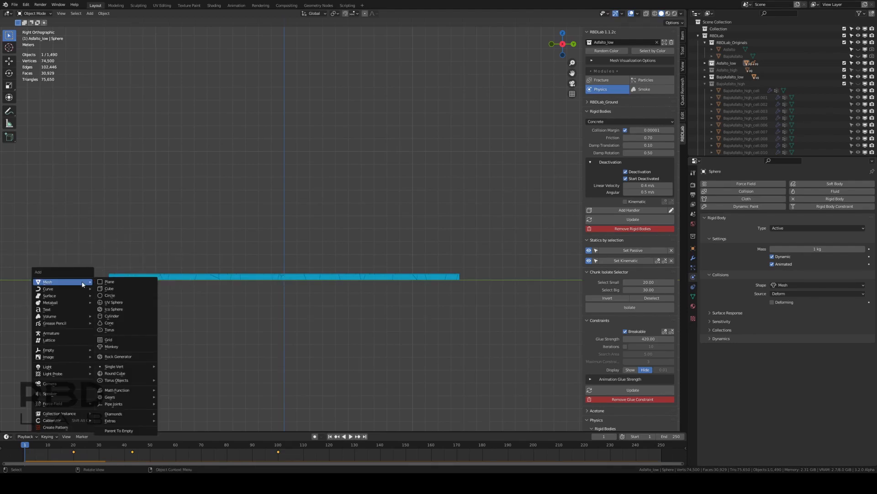
{"action": "mouse_move", "coordinate": [76, 350]}
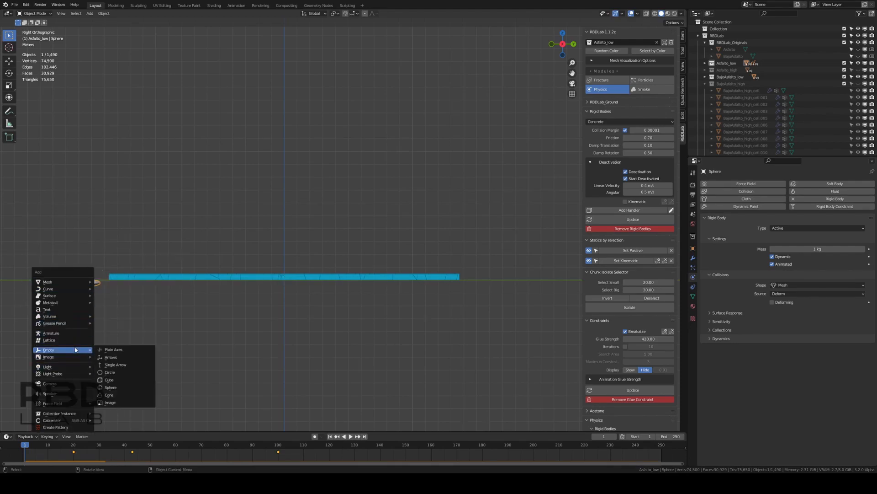
{"action": "left_click", "coordinate": [109, 380]}
Parent the flattened sphere to the cube empty using the Object option
{"action": "middle_click_drag", "start_coordinate": [133, 303], "coordinate": [247, 298]}
{"action": "scroll", "coordinate": [247, 298], "scroll_direction": "up", "scroll_amount": 4}
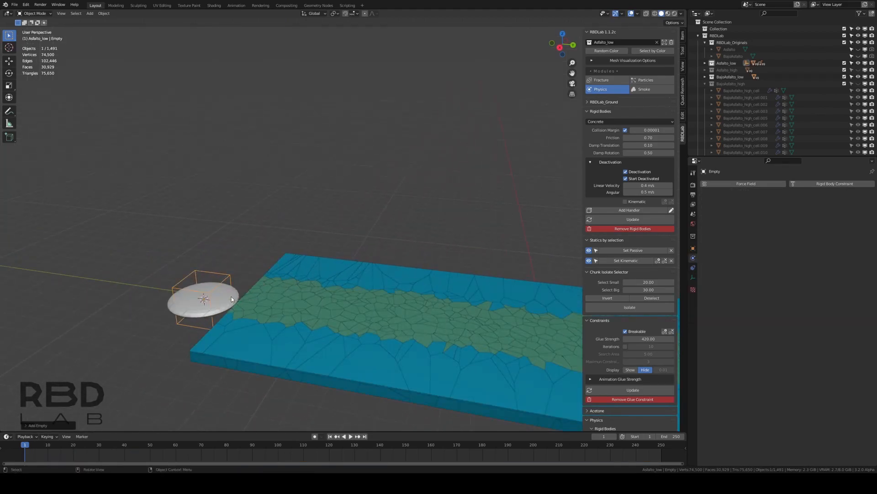
{"action": "left_click", "coordinate": [231, 297]}
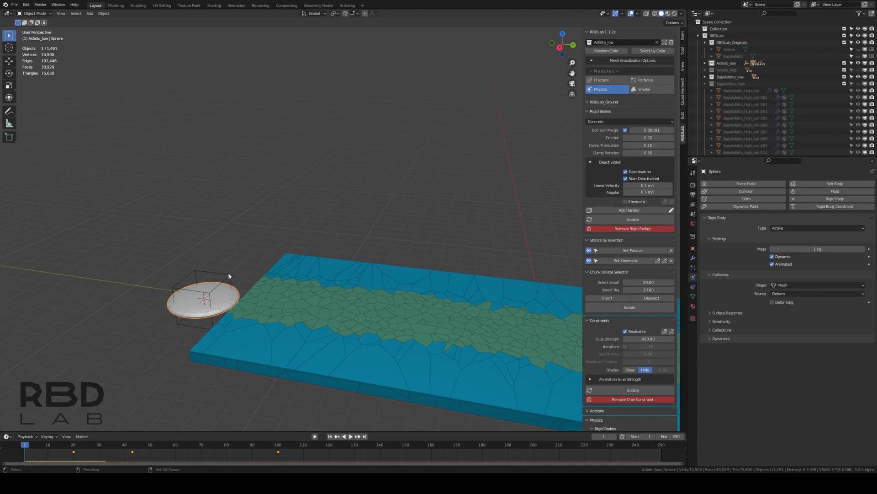
{"action": "left_click", "coordinate": [229, 274], "text": "shift"}
{"action": "key", "text": "ctrl+p"}
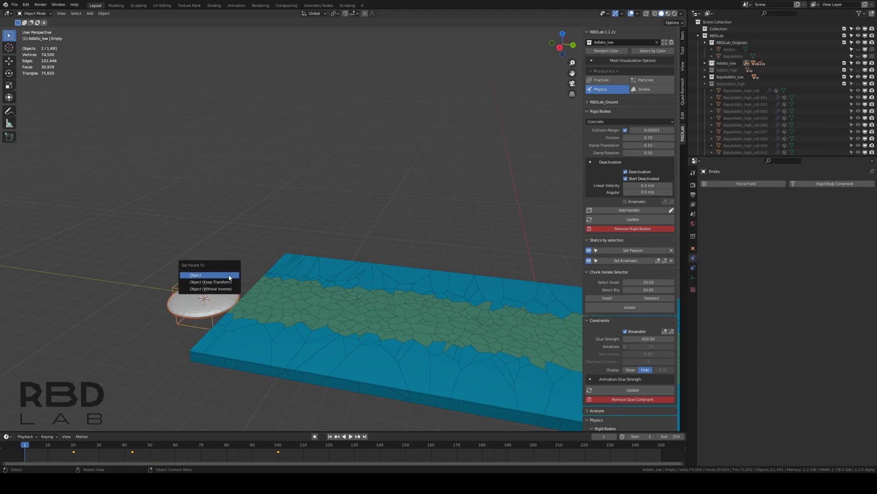
{"action": "left_click", "coordinate": [230, 277]}
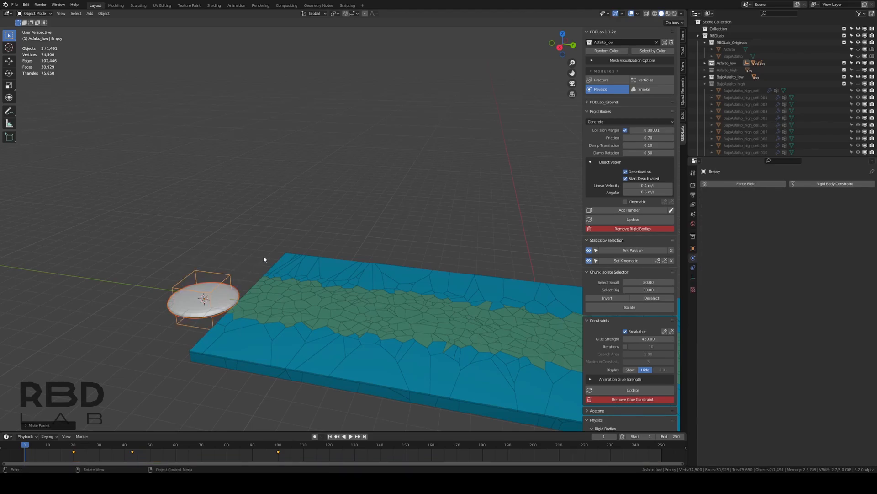
In the right orthographic view, lower the cube empty about 0.087 m along Z and save the file
{"action": "left_click", "coordinate": [232, 275]}
{"action": "key", "text": "KP_3"}
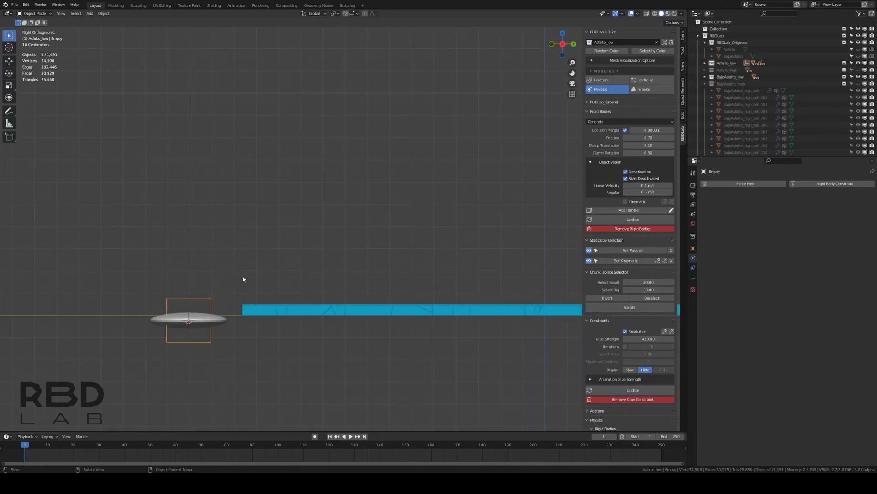
{"action": "key", "text": "g"}
{"action": "key", "text": "z"}
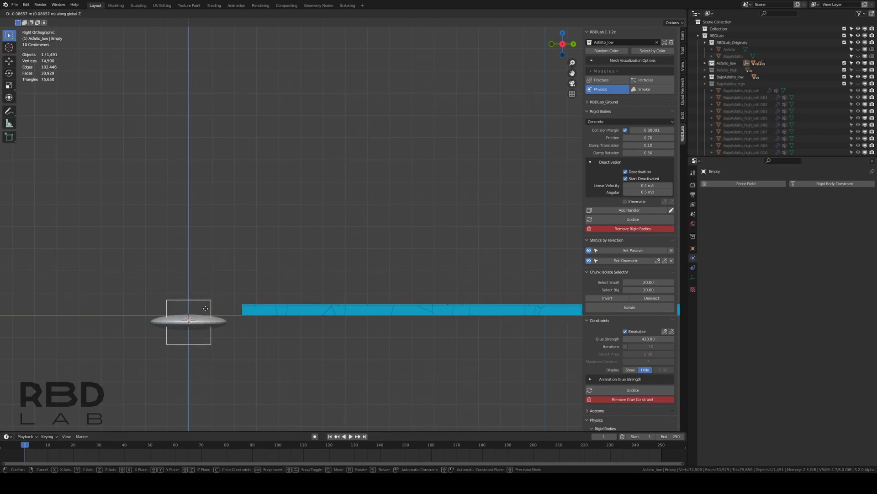
{"action": "left_click", "coordinate": [207, 308]}
{"action": "key", "text": "ctrl+s"}
Play the simulation from the side up to frame 67, inspect the slab in perspective, and return to the first frame
{"action": "scroll", "coordinate": [401, 325], "scroll_direction": "down", "scroll_amount": 2}
{"action": "middle_click_drag", "start_coordinate": [401, 325], "coordinate": [245, 332], "text": "shift"}
{"action": "key", "text": "space"}
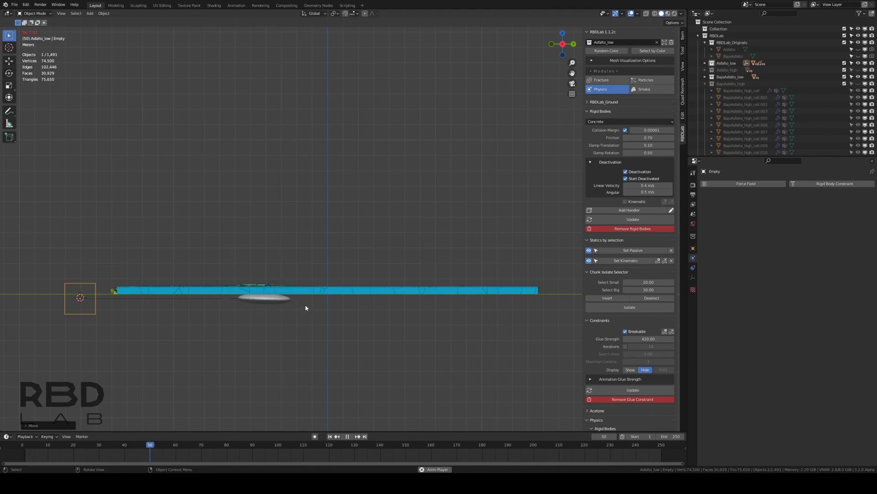
{"action": "key", "text": "space"}
{"action": "middle_click_drag", "start_coordinate": [306, 305], "coordinate": [323, 394]}
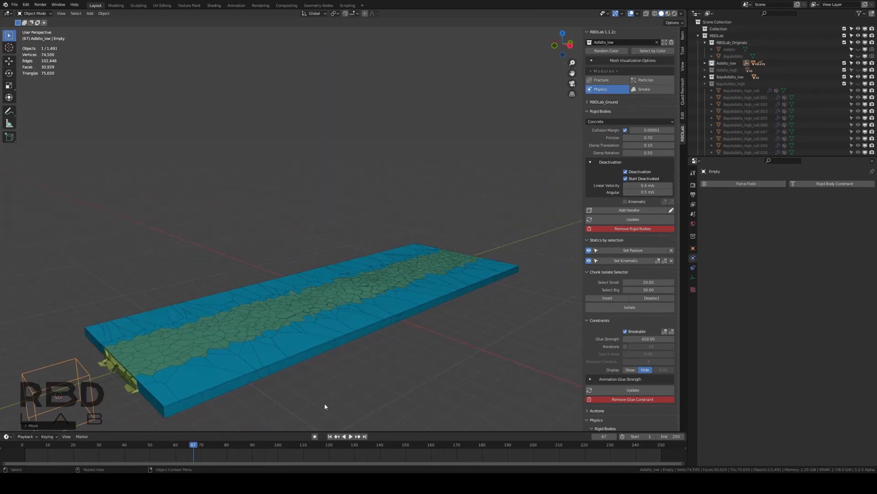
{"action": "left_click", "coordinate": [336, 436]}
Set the glue strength of the Adfalto_low constraints to 25
{"action": "left_click", "coordinate": [652, 338]}
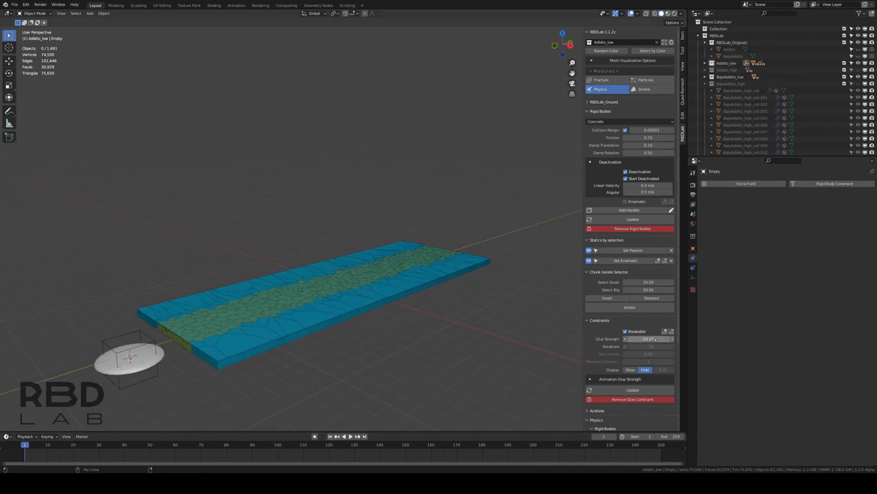
{"action": "type", "text": "25"}
{"action": "key", "text": "Return"}
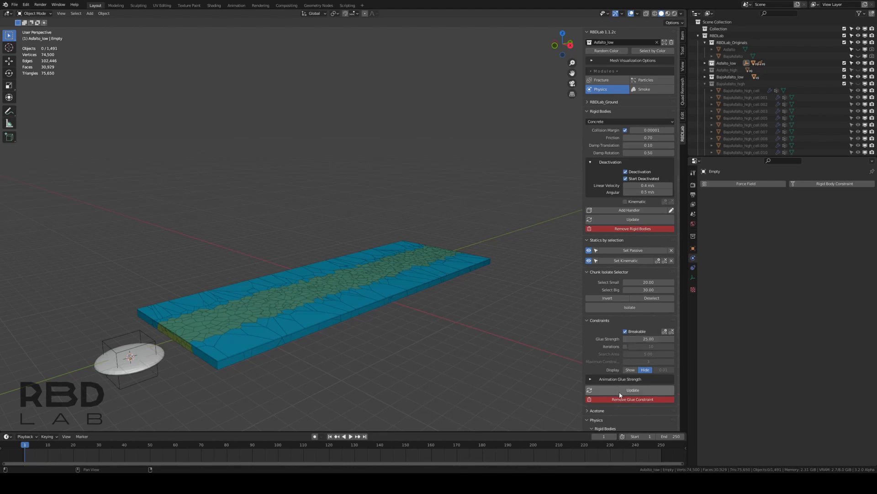
Raise the cube empty about 0.048 m along Z and save the file
{"action": "left_click", "coordinate": [148, 340]}
{"action": "key", "text": "g"}
{"action": "key", "text": "z"}
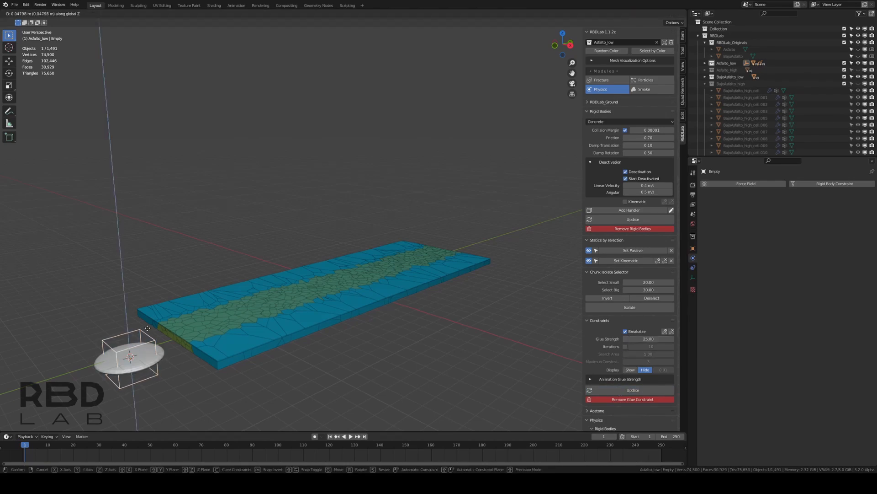
{"action": "left_click", "coordinate": [147, 328]}
{"action": "key", "text": "ctrl+s"}
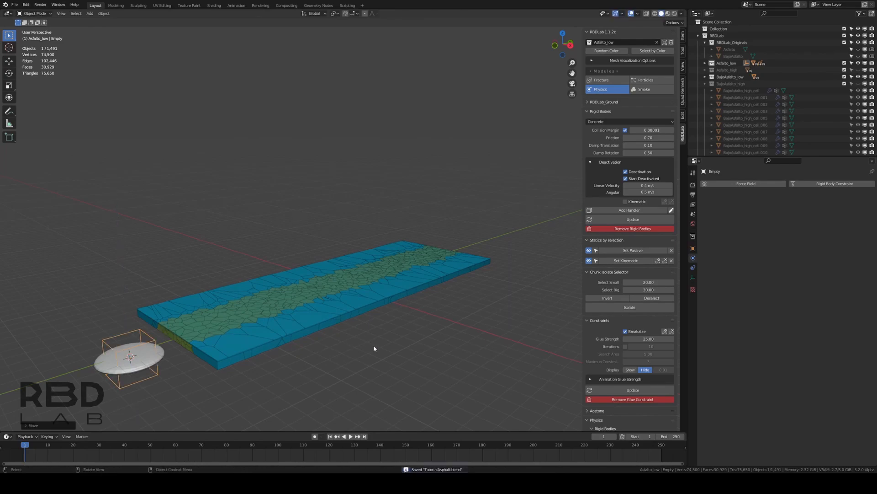
At frame 100, tilt the sphere about 10° more around X, far end downward, and insert a rotation keyframe
{"action": "key", "text": "KP_3"}
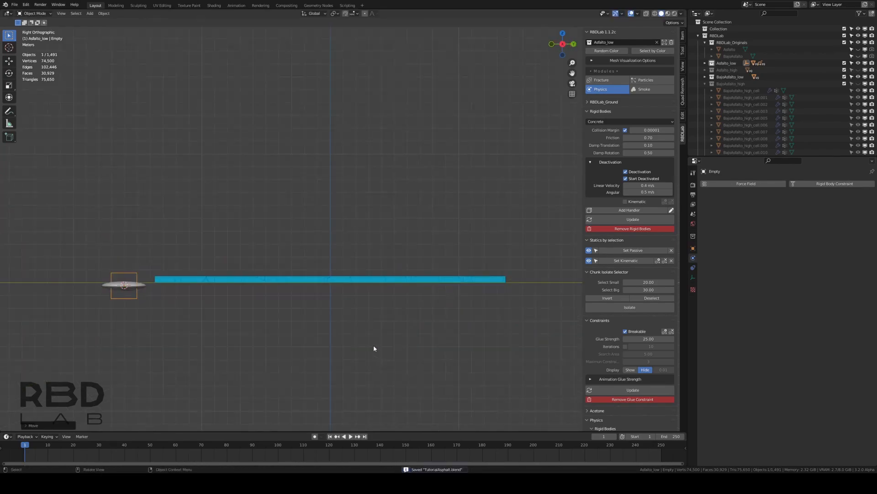
{"action": "left_click", "coordinate": [117, 286]}
{"action": "left_click", "coordinate": [278, 446]}
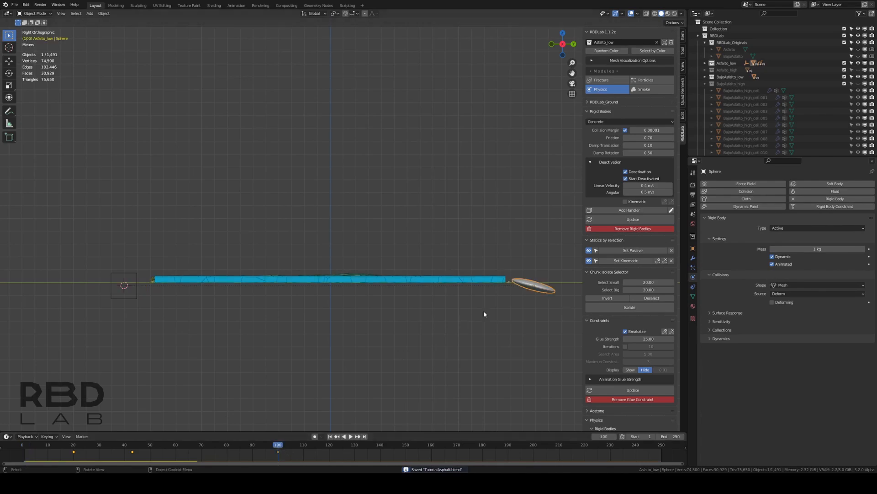
{"action": "key", "text": "r"}
{"action": "key", "text": "x"}
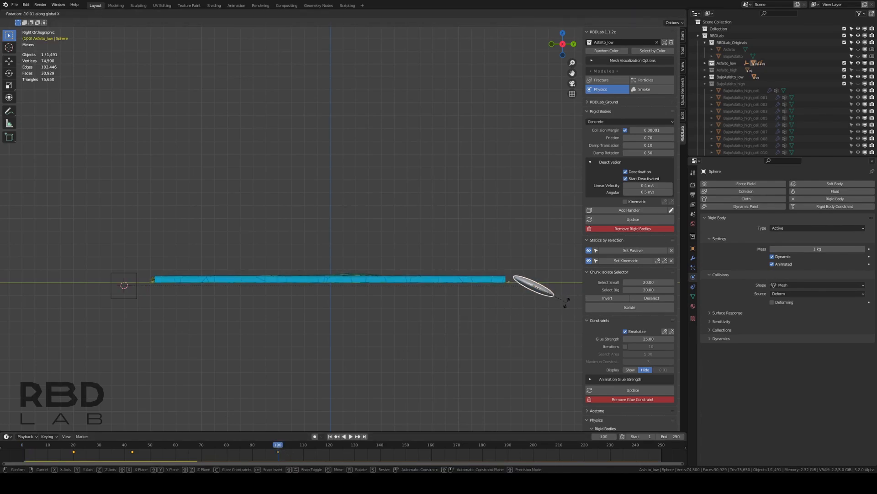
{"action": "left_click", "coordinate": [566, 303]}
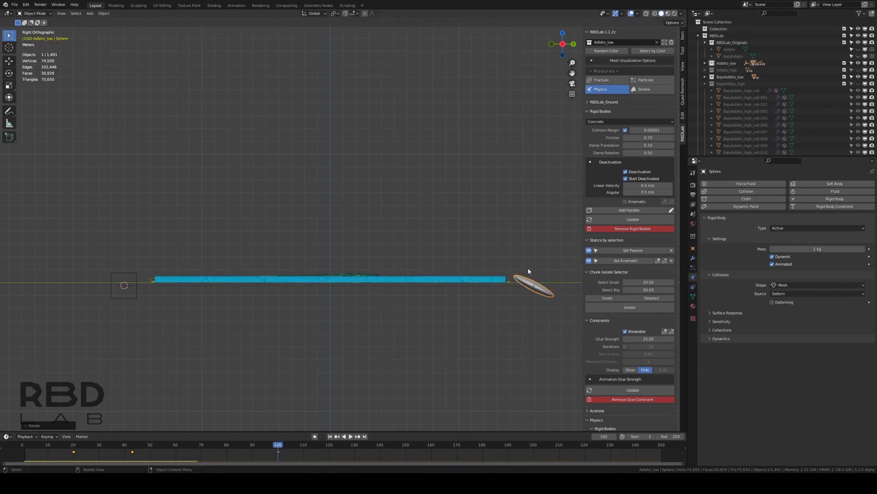
{"action": "key", "text": "i"}
{"action": "left_click", "coordinate": [505, 268]}
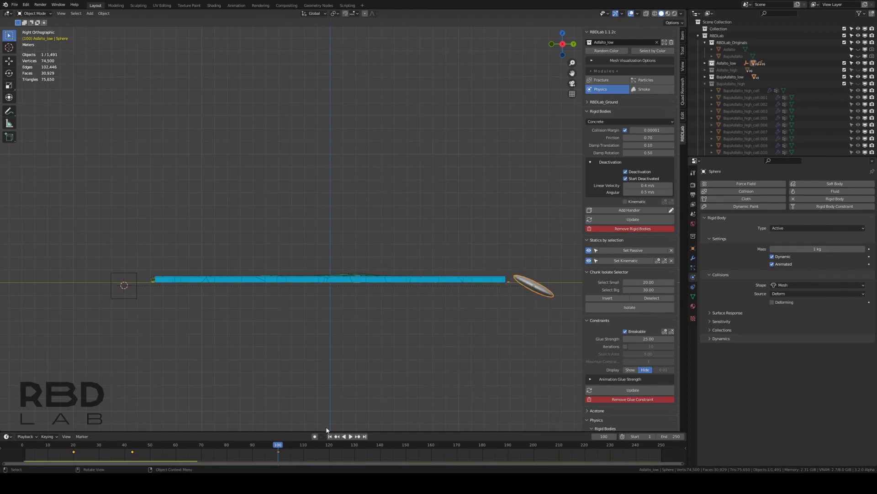
Return to the first frame, save the file, and play the simulation in perspective up to frame 166
{"action": "left_click", "coordinate": [330, 436]}
{"action": "key", "text": "ctrl+s"}
{"action": "middle_click_drag", "start_coordinate": [293, 305], "coordinate": [330, 324]}
{"action": "key", "text": "space"}
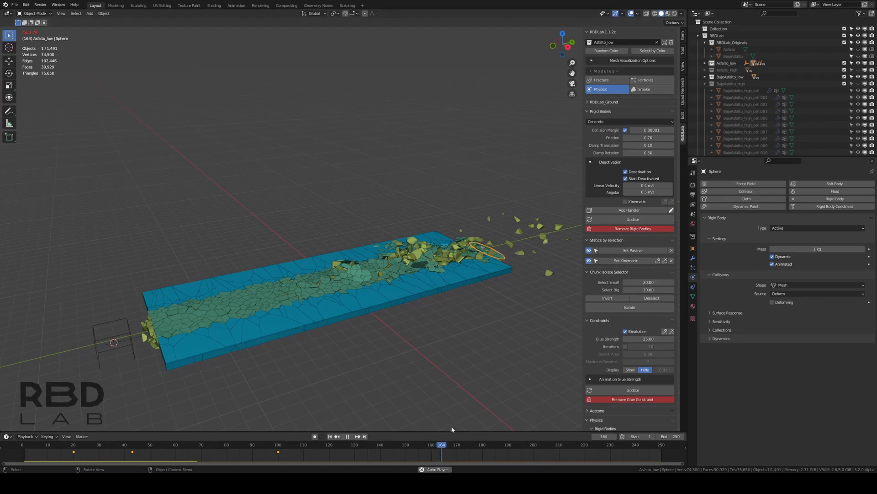
{"action": "key", "text": "space"}
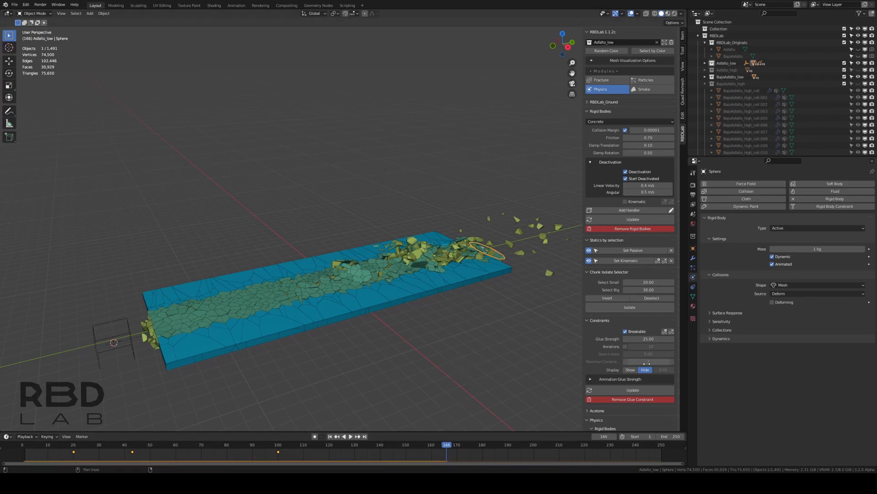
Bake the rigid body simulation from the current cache and set the timeline's end frame to 165
{"action": "scroll", "coordinate": [619, 194], "scroll_direction": "down", "scroll_amount": 5}
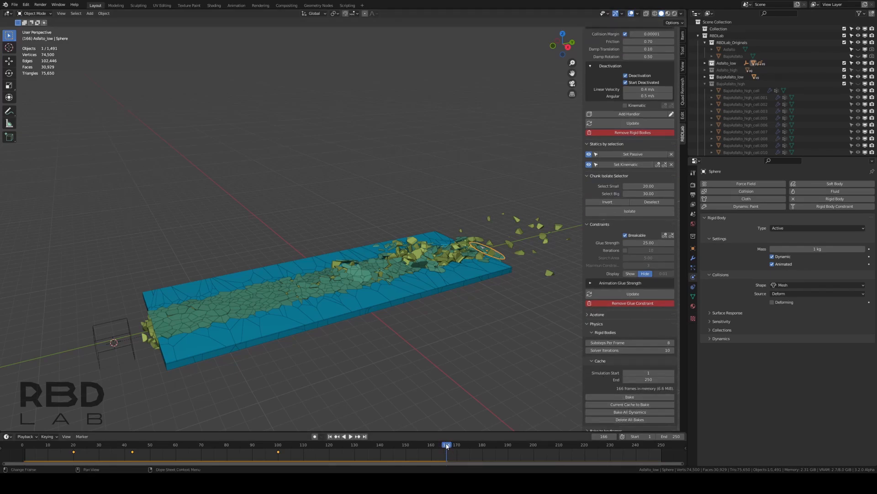
{"action": "left_click", "coordinate": [624, 405]}
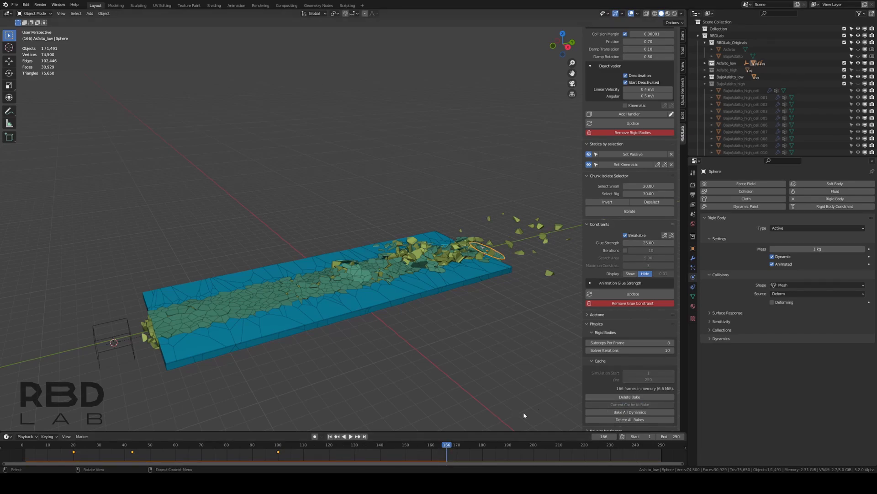
{"action": "left_click", "coordinate": [668, 437]}
{"action": "type", "text": "165"}
{"action": "key", "text": "Return"}
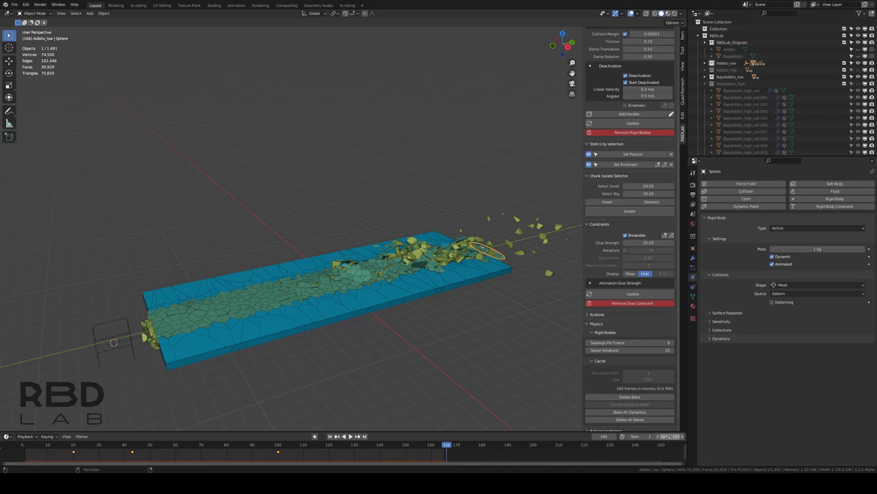
Return to the first frame, save the file, and play back the baked simulation from the opposite side of the slab
{"action": "left_click", "coordinate": [330, 437]}
{"action": "key", "text": "ctrl+s"}
{"action": "middle_click_drag", "start_coordinate": [369, 332], "coordinate": [292, 309]}
{"action": "key", "text": "space"}
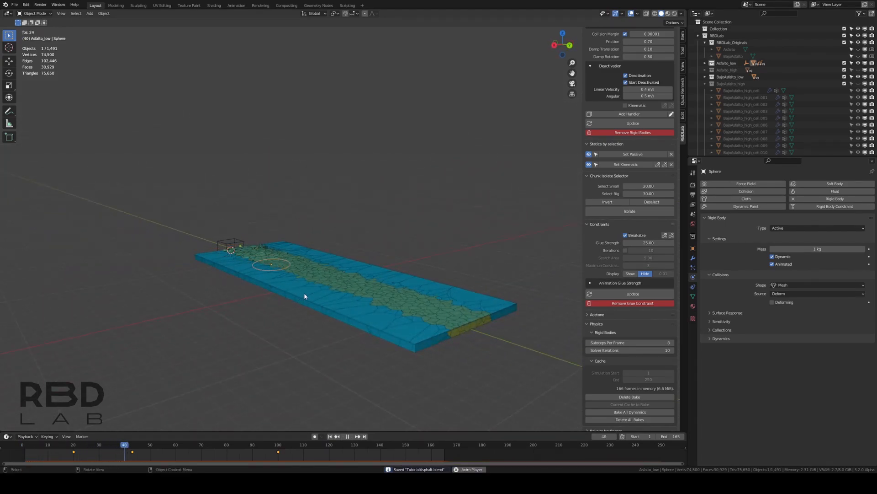